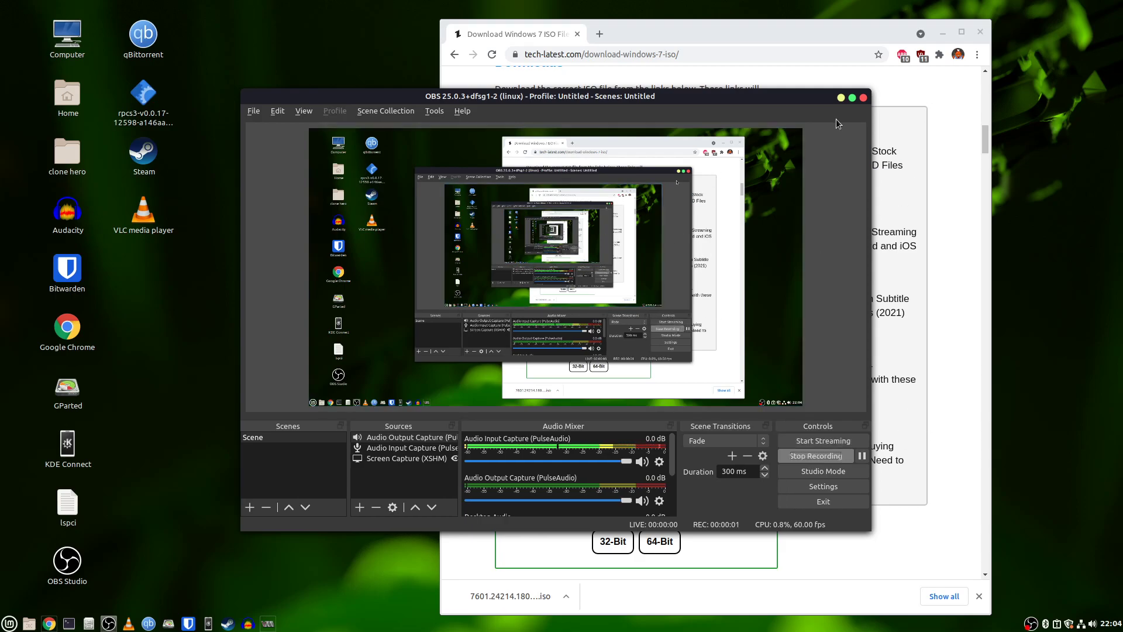
Close Virtual Machine Manager and relaunch it by searching 'virt' in the Mint menu.
click(841, 97)
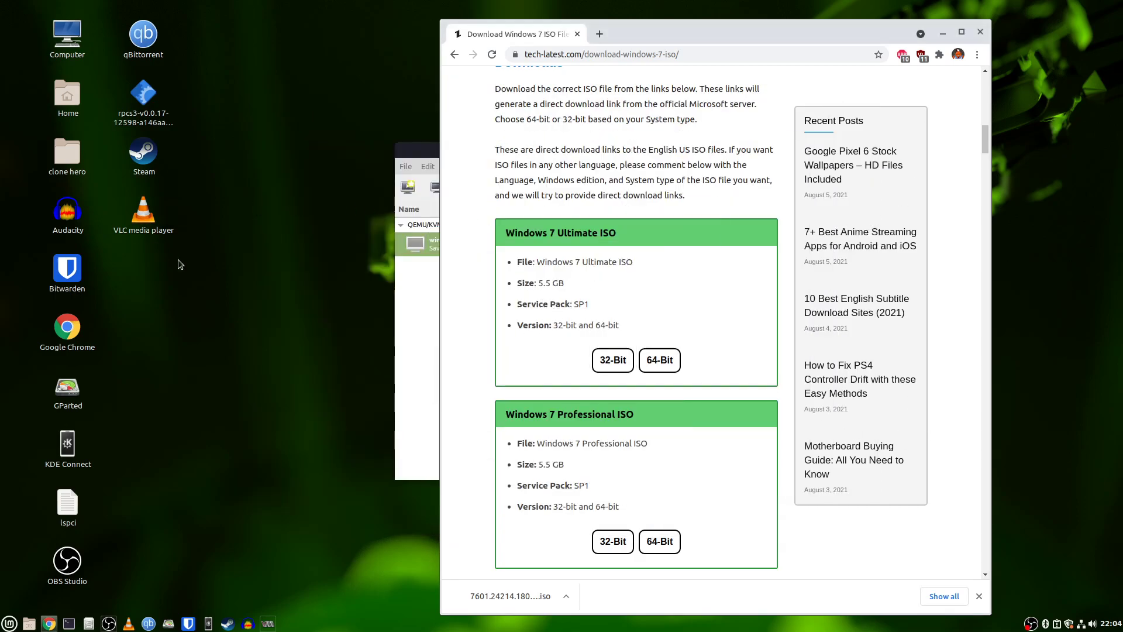
click(267, 623)
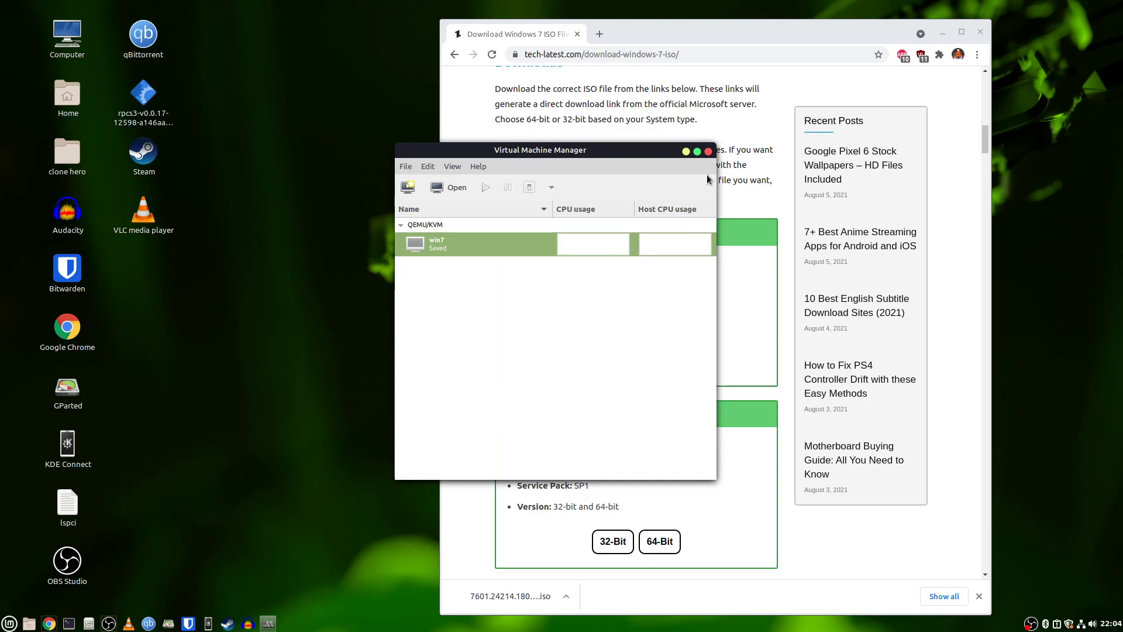
click(708, 152)
click(9, 623)
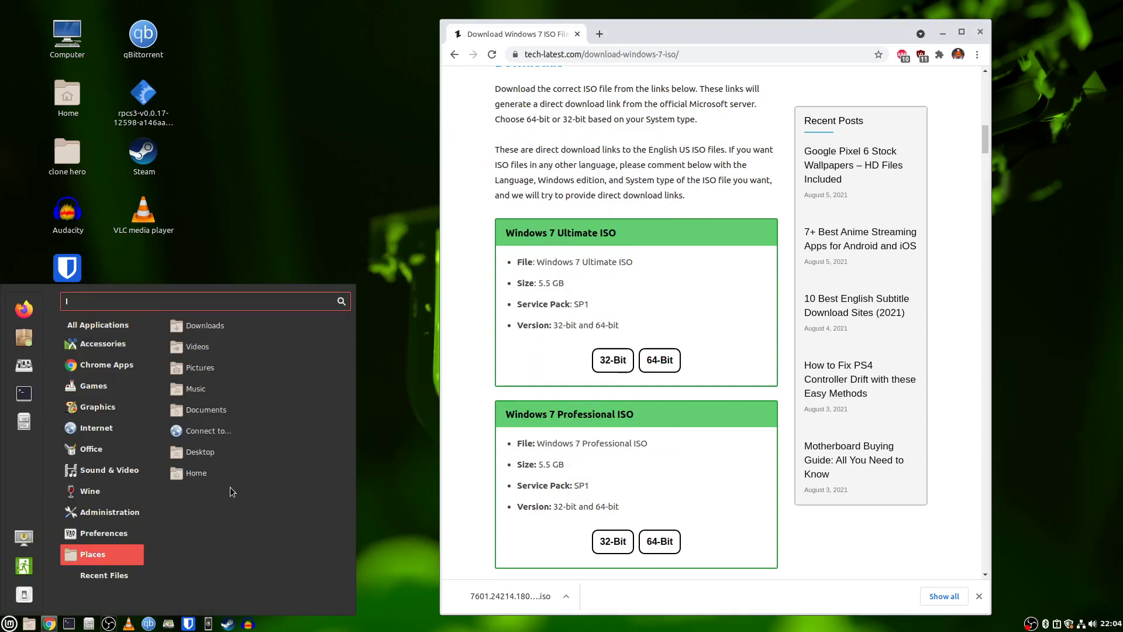
text(virt)
key(Return)
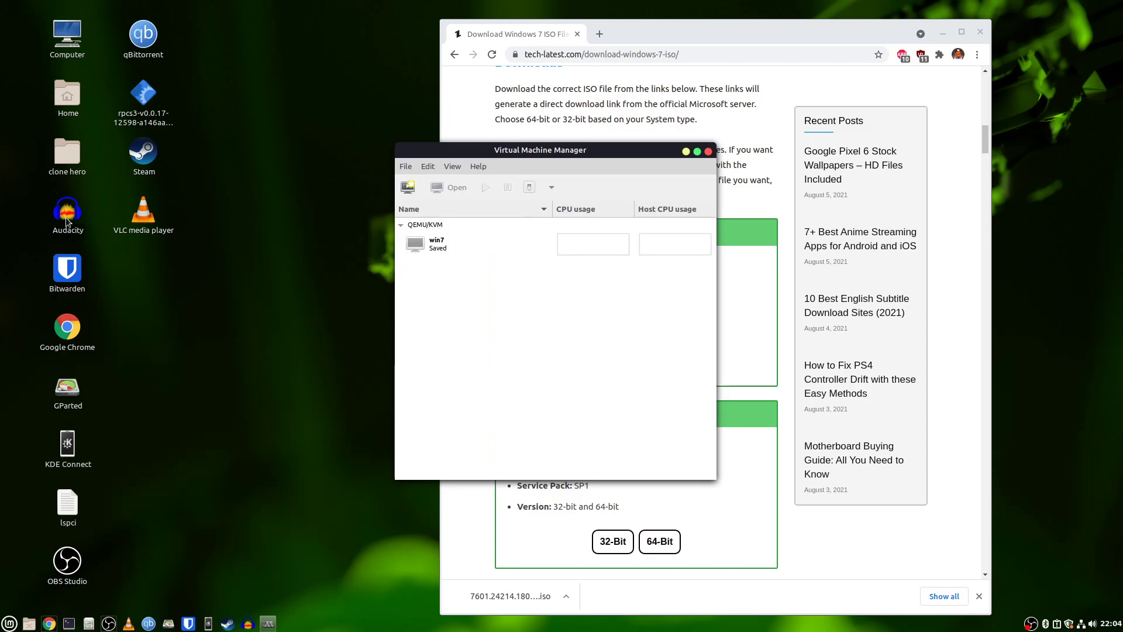
Check the GPU addresses 08:00.0 and 08:00.1 in the lspci notes, then return to Chrome.
double_click(68, 502)
drag(381, 249, 372, 204)
click(443, 276)
drag(382, 249, 347, 226)
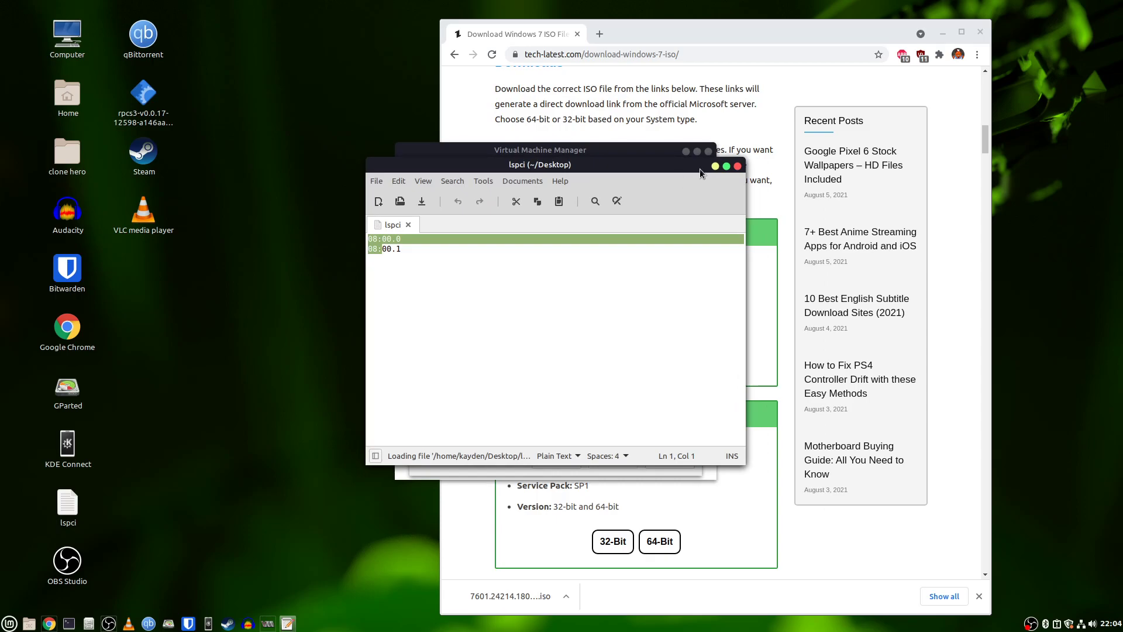
click(737, 166)
click(772, 194)
drag(571, 602, 88, 293)
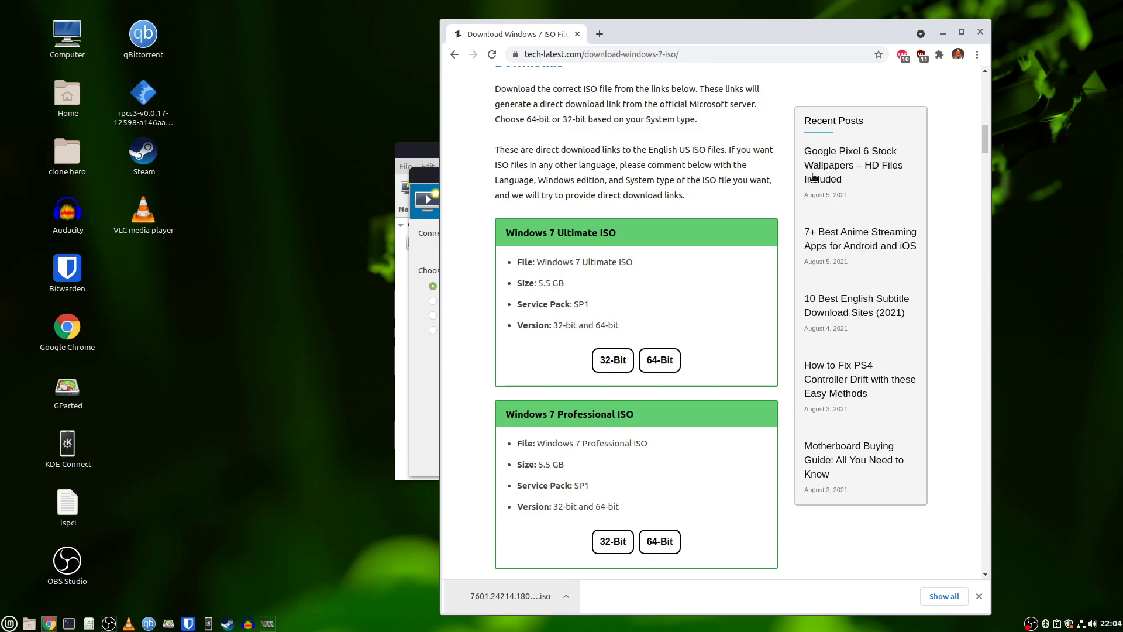
Copy the downloaded Windows 7 Professional ISO from its downloads folder onto the desktop.
right_click(543, 600)
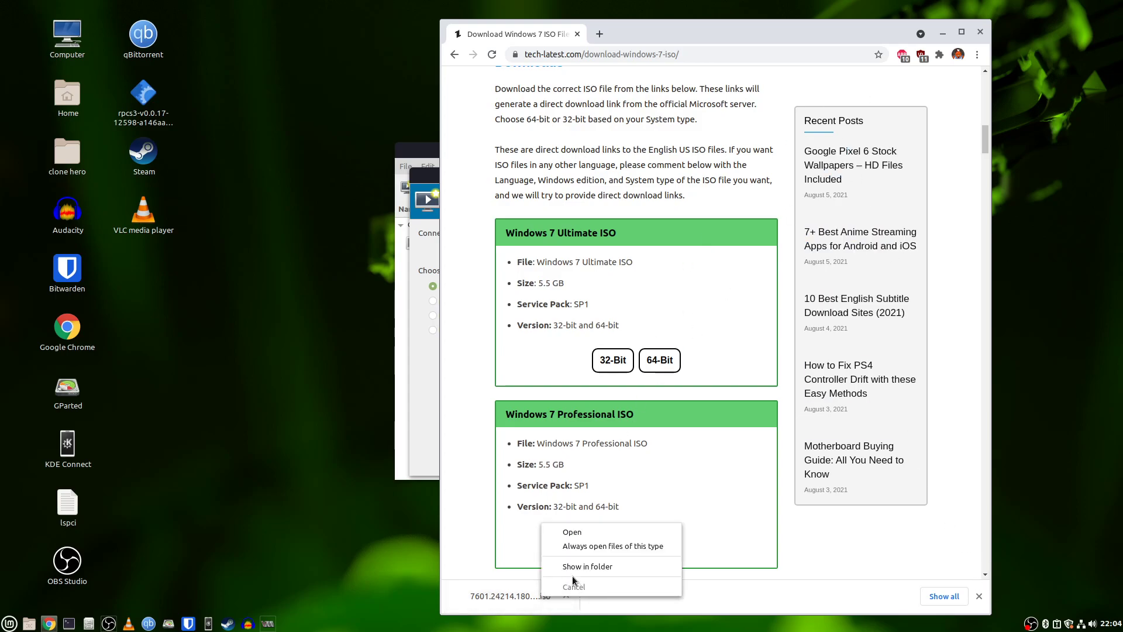
click(574, 544)
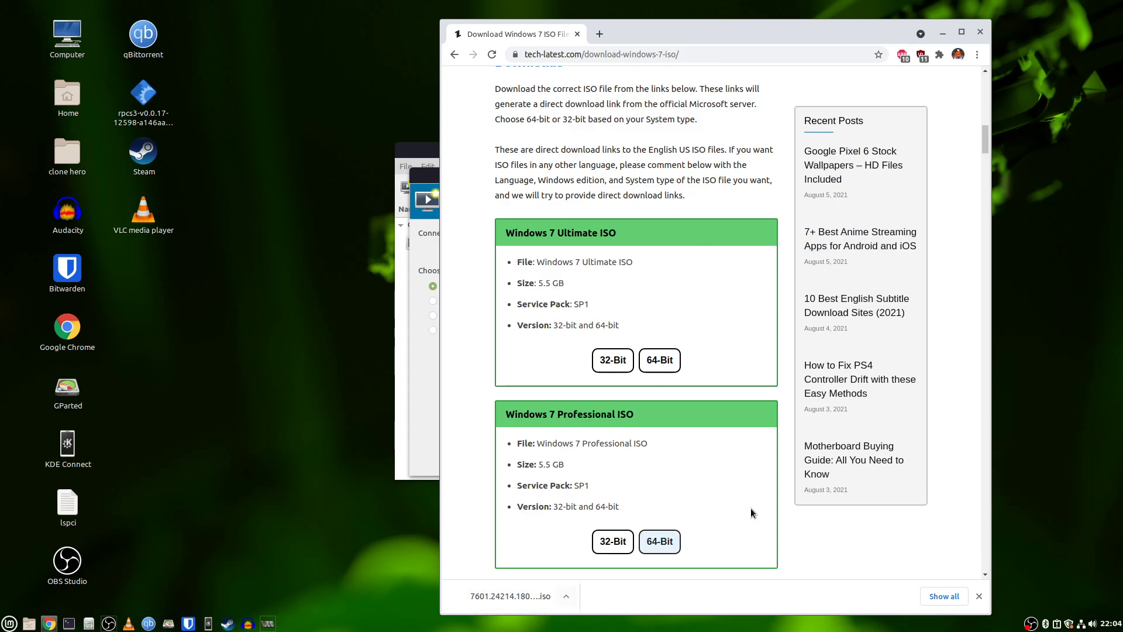
click(977, 54)
click(891, 138)
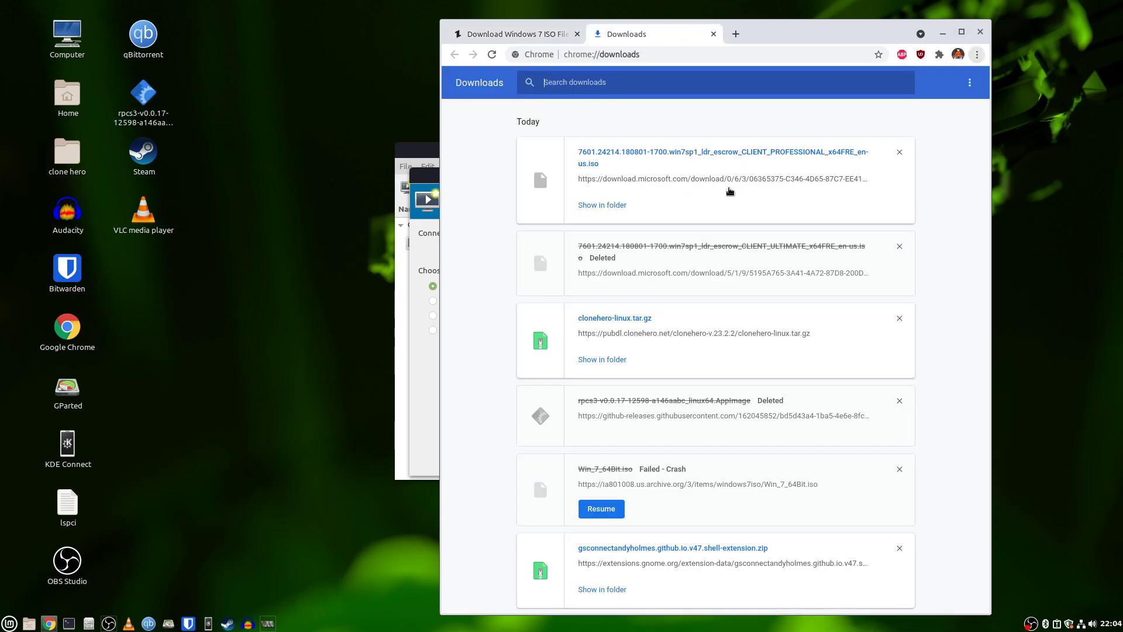
click(619, 205)
drag(460, 227, 176, 292)
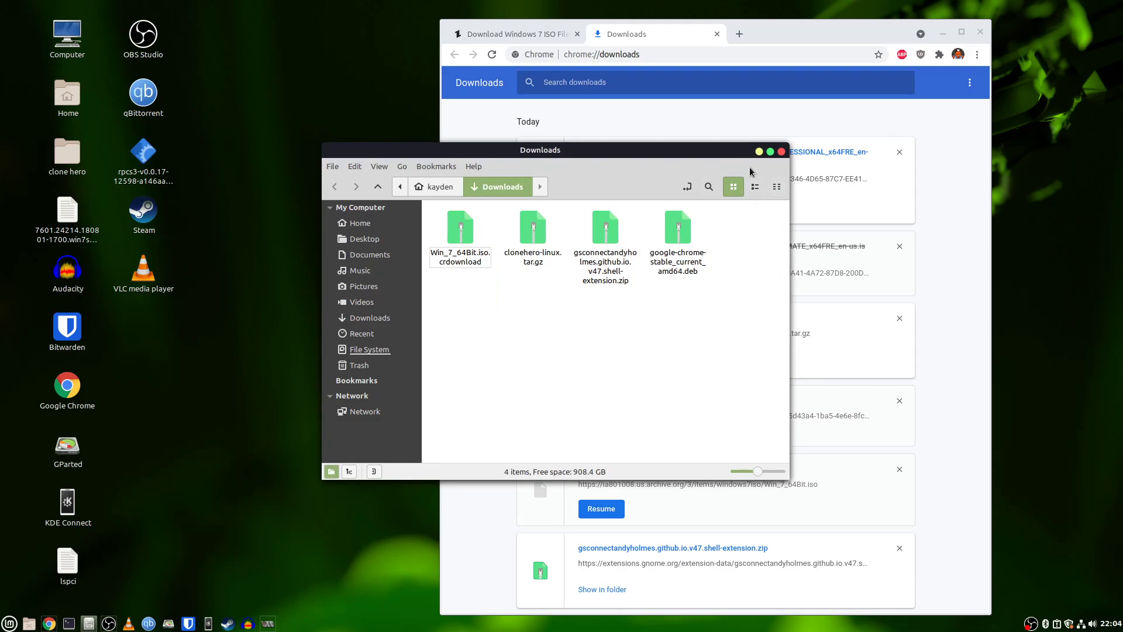
Close the Downloads folder window and the New VM wizard.
click(780, 152)
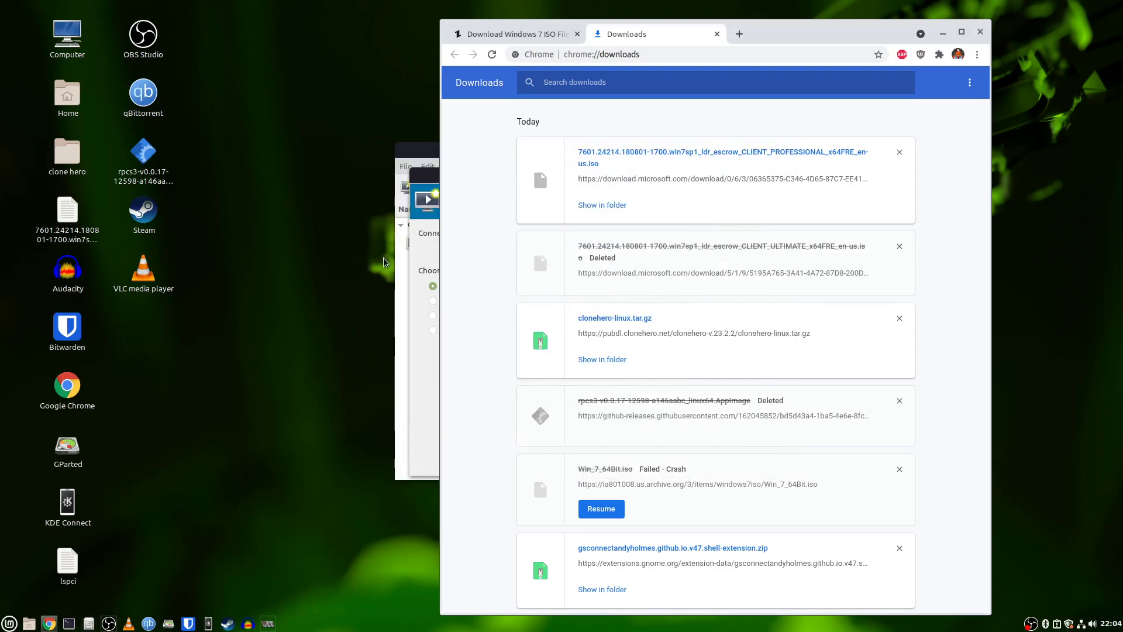
click(424, 240)
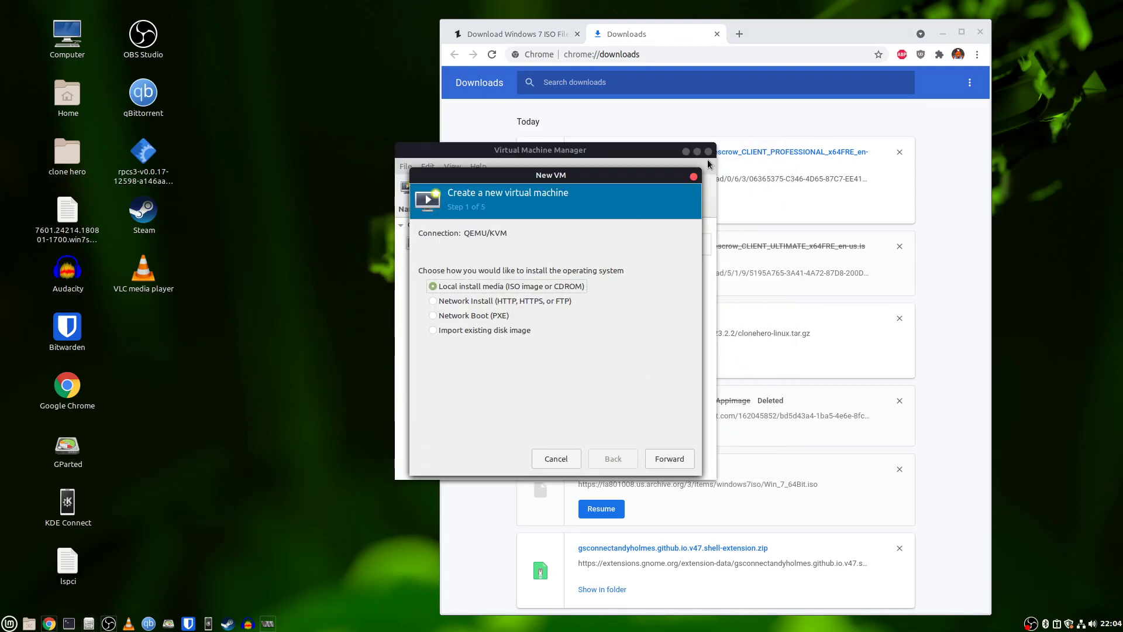
click(693, 177)
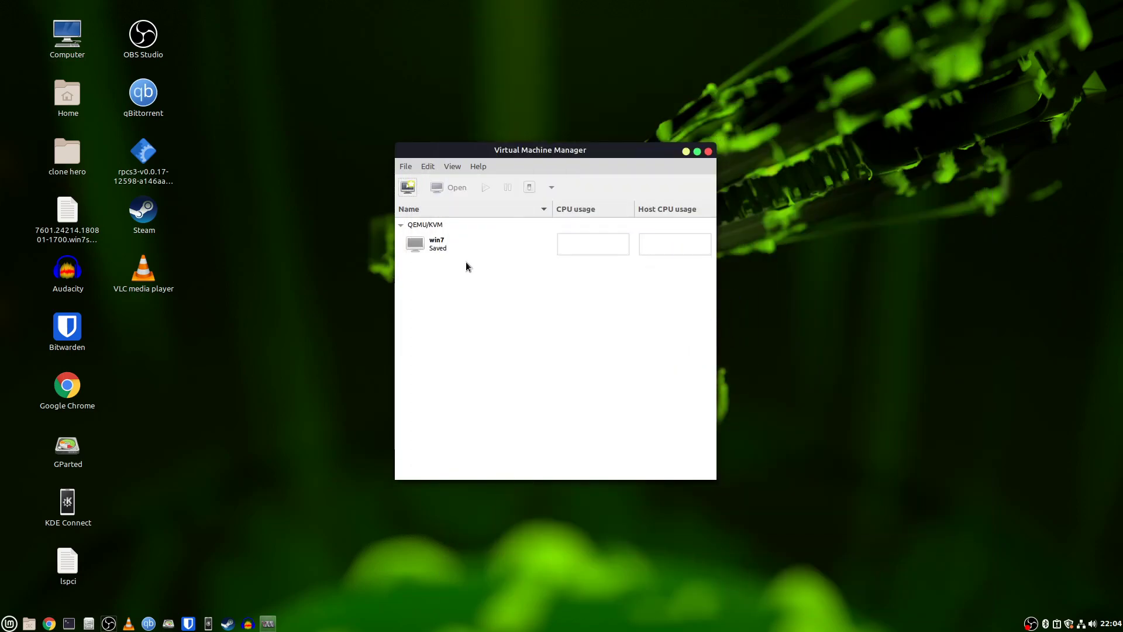
Open the win7 VM's maximized hardware details and select SATA CDROM 1.
click(458, 261)
right_click(476, 247)
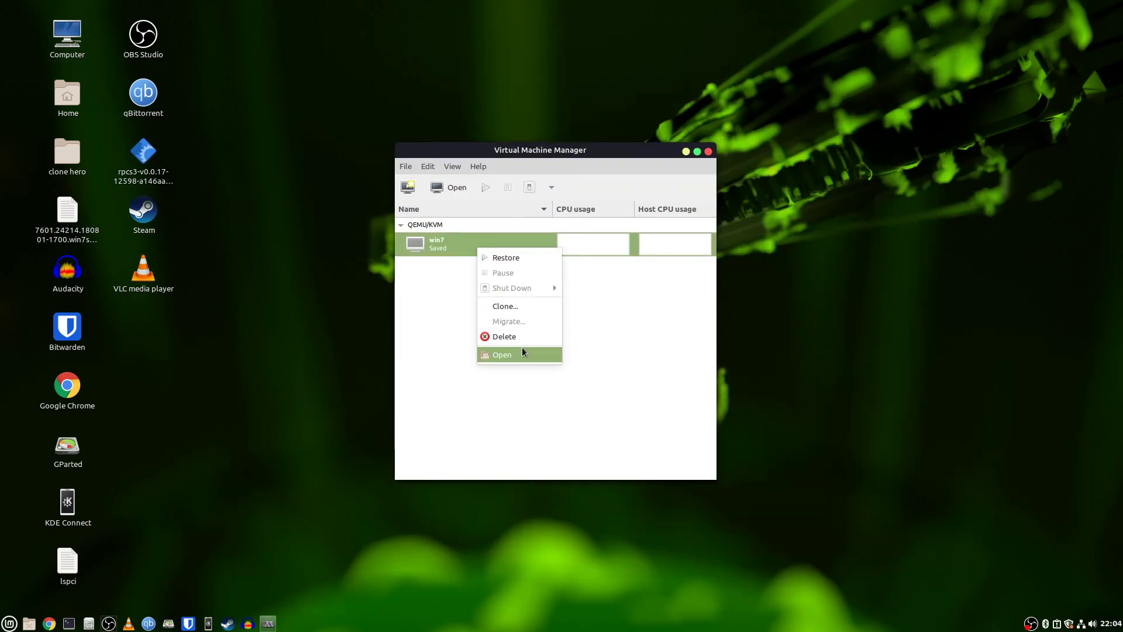
click(521, 351)
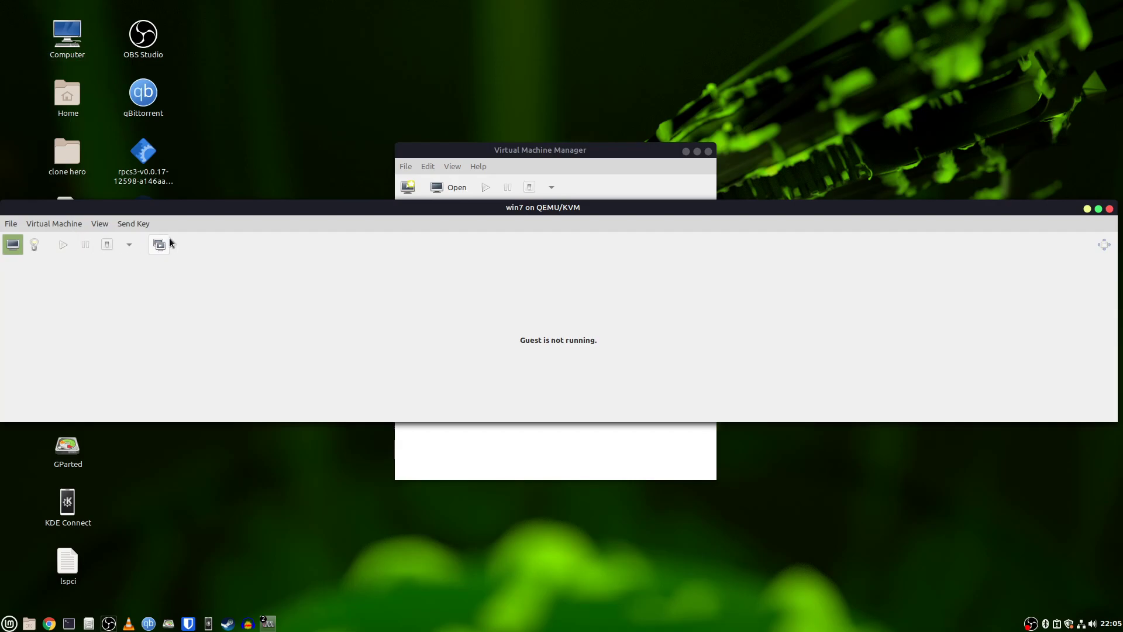
click(96, 223)
click(109, 264)
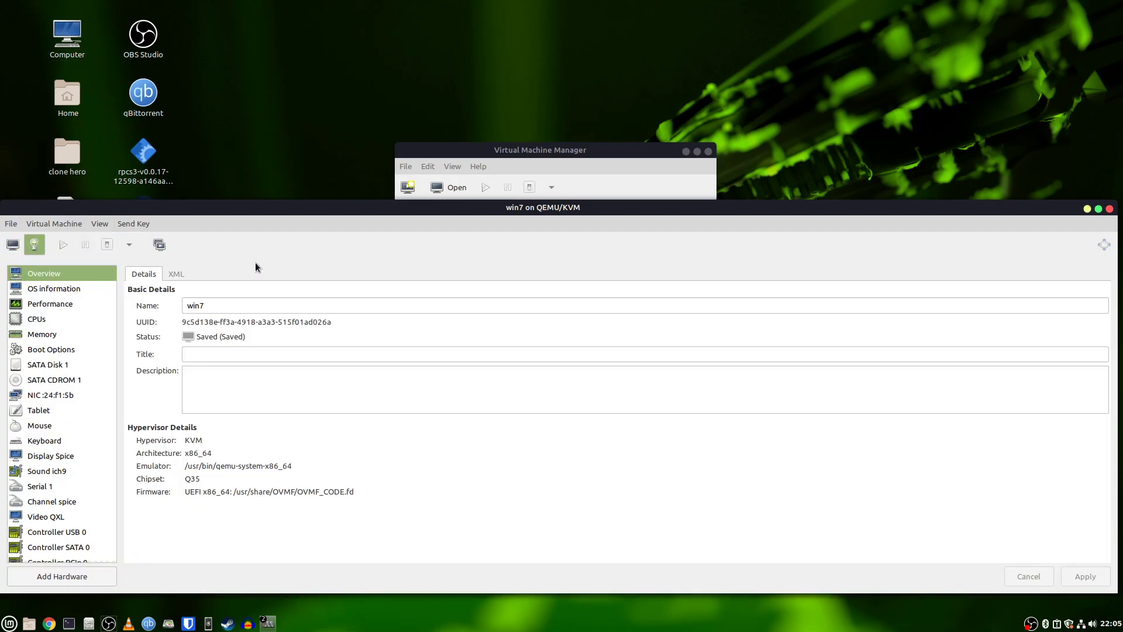
click(1098, 209)
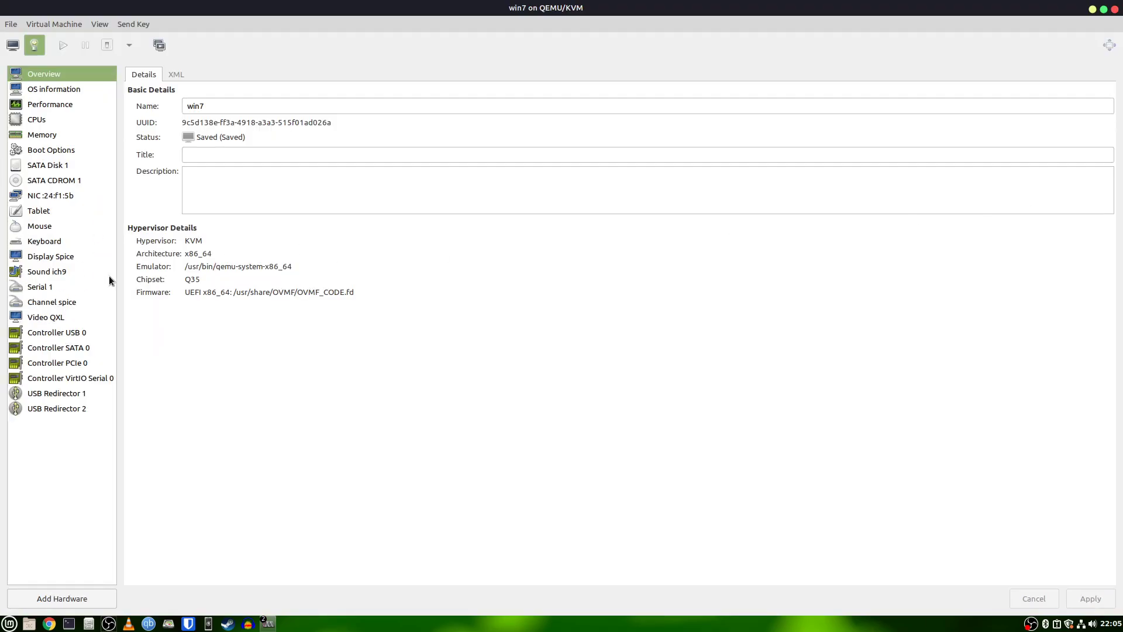
click(67, 170)
click(66, 183)
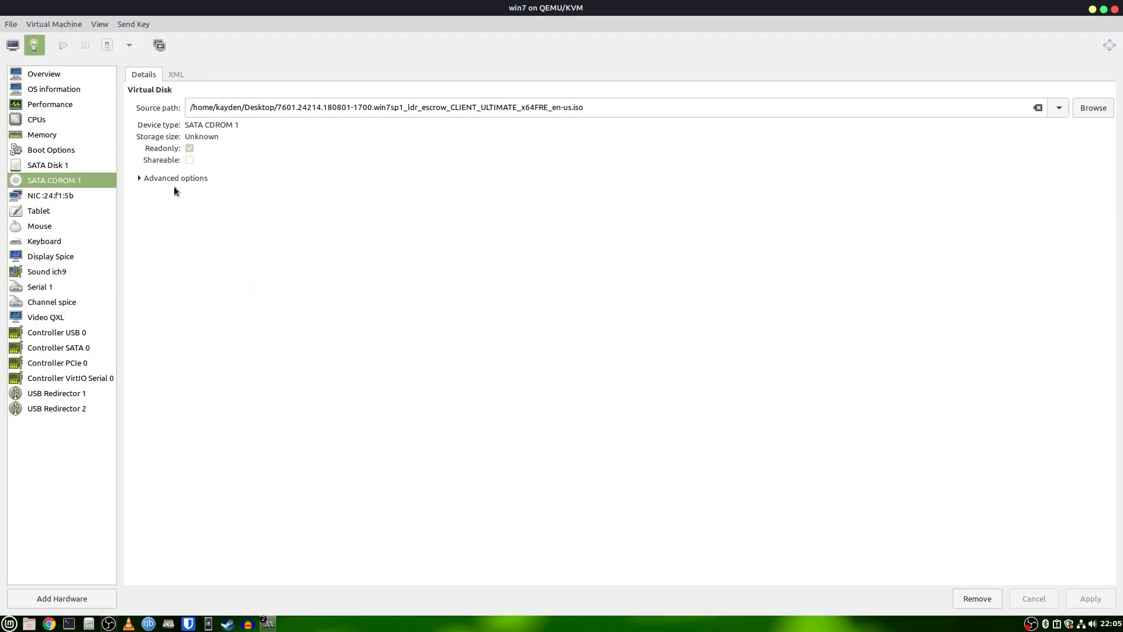
Replace the CD-ROM's Ultimate ISO with the Windows 7 Professional ISO and apply.
click(1038, 109)
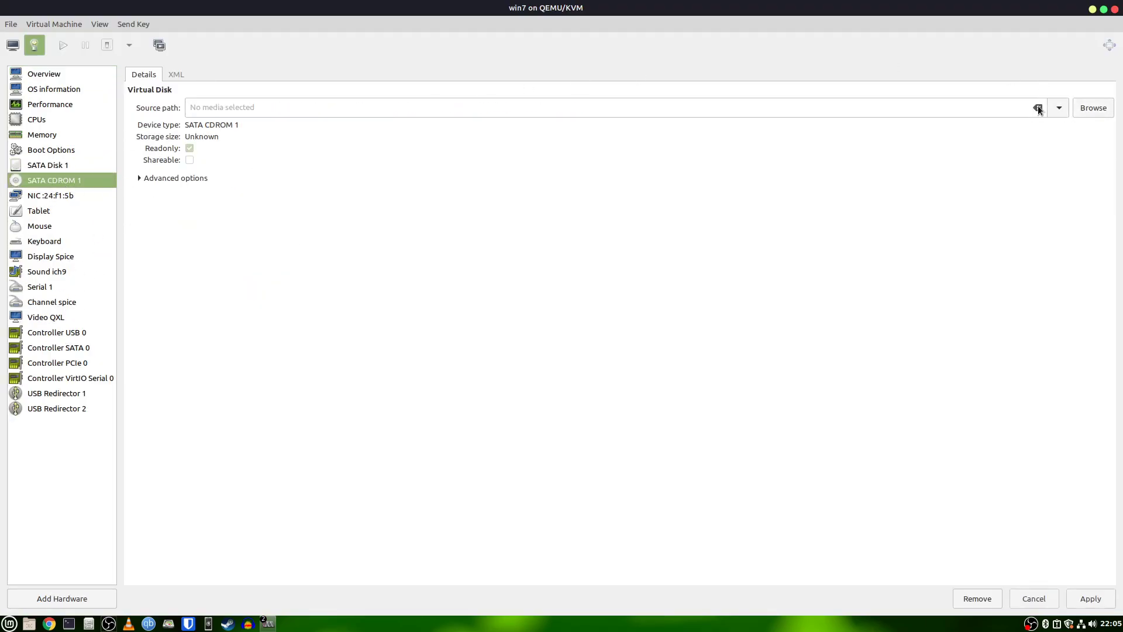
click(1089, 110)
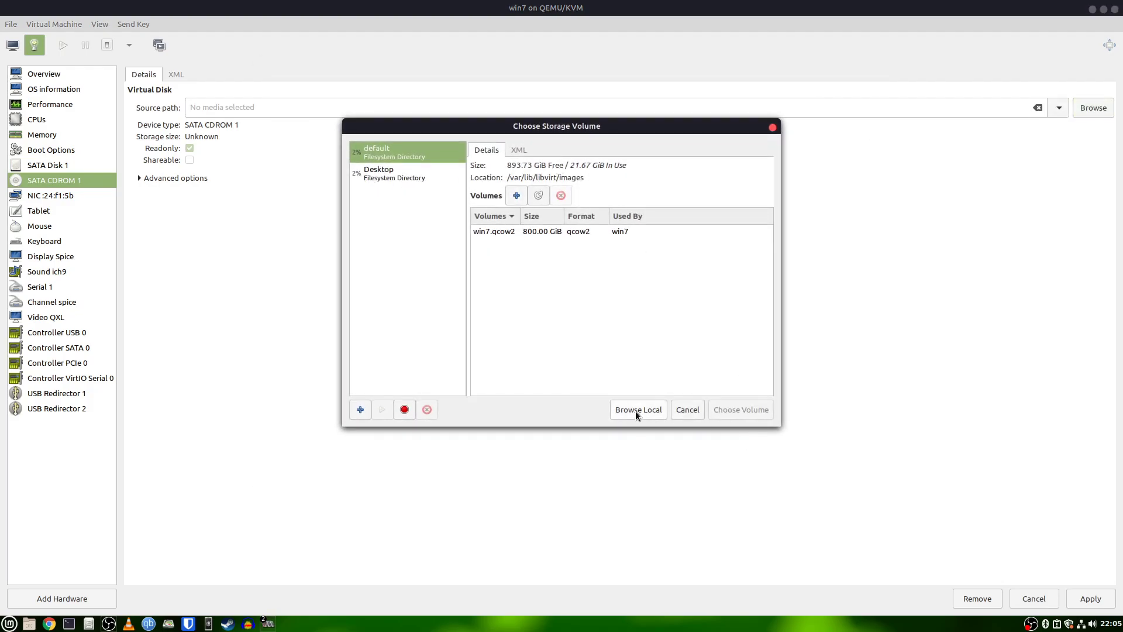
click(635, 410)
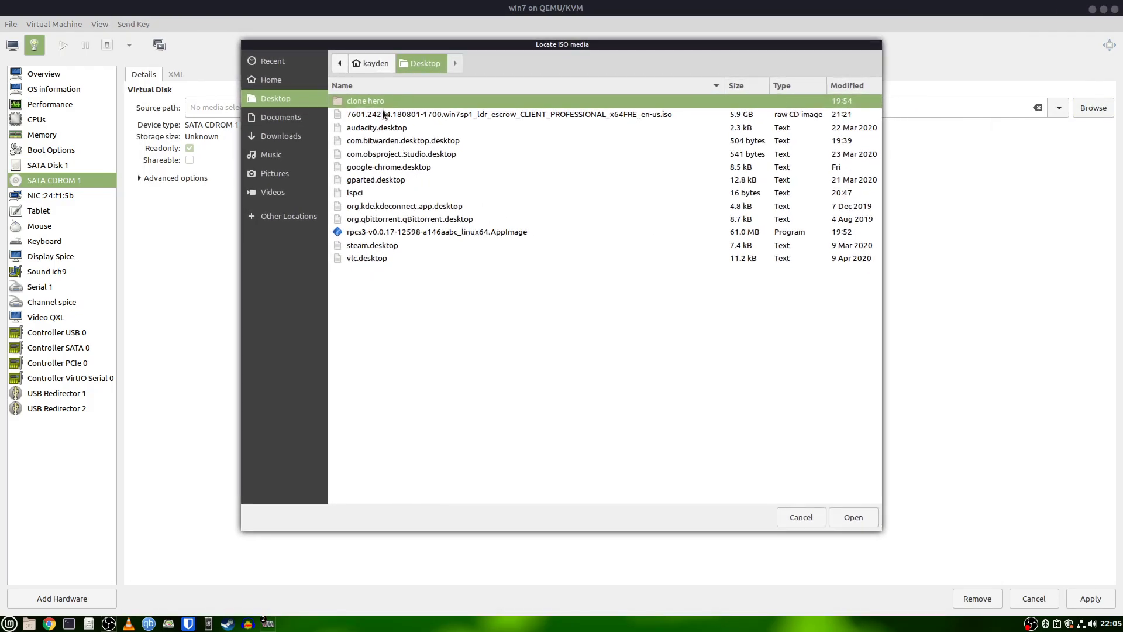
click(383, 114)
click(840, 519)
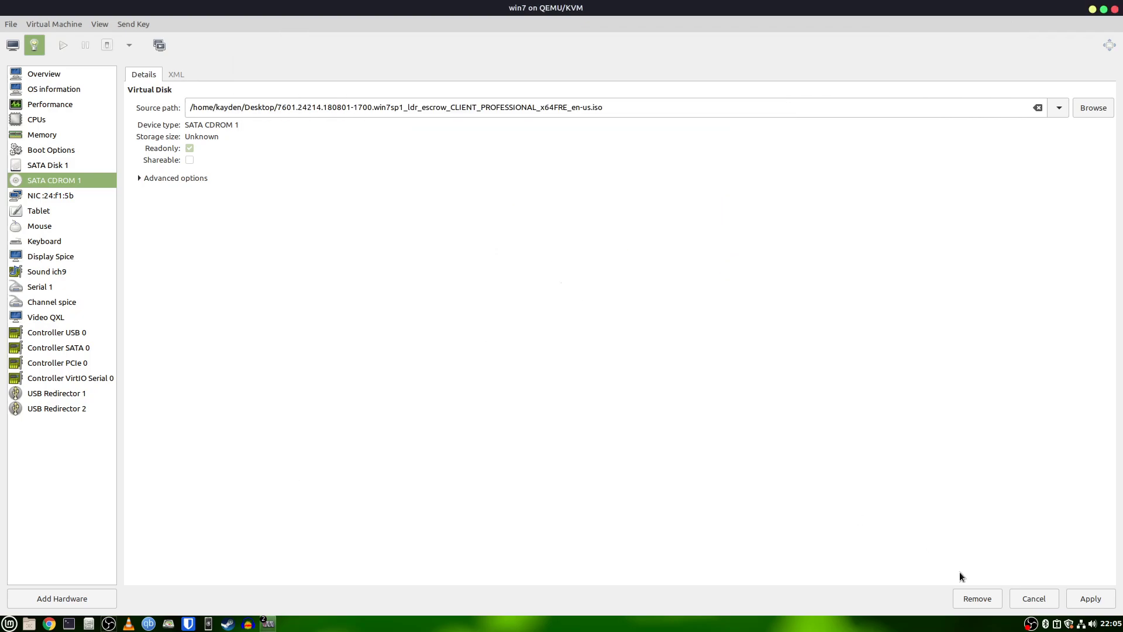
click(1091, 599)
Return the win7 window to the console view.
click(13, 24)
click(13, 24)
click(12, 45)
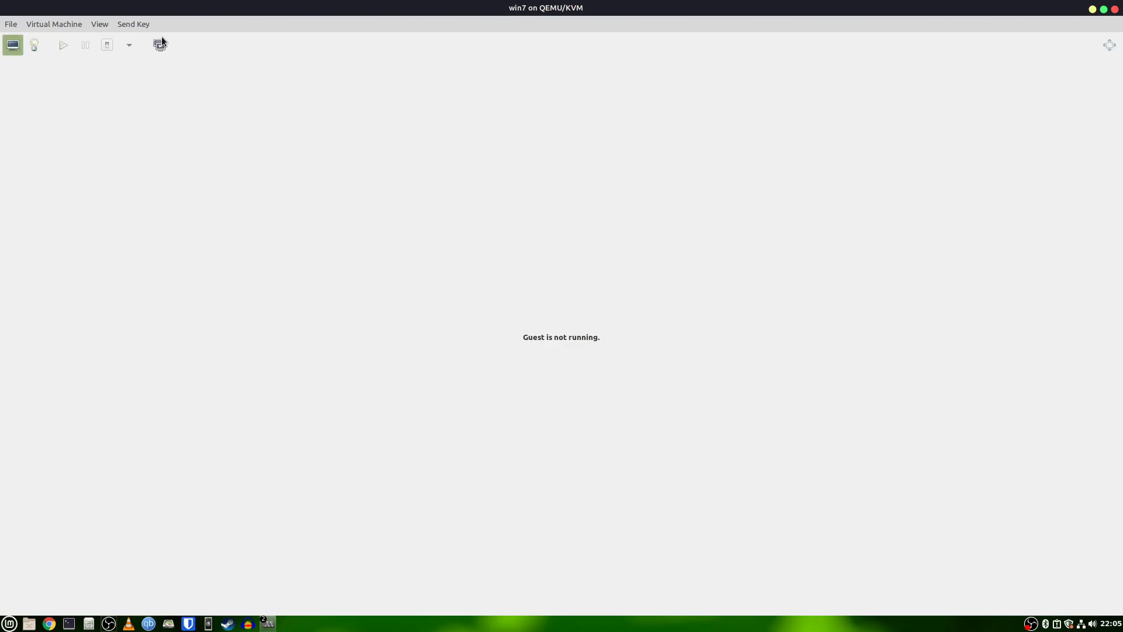
Start win7 with its saved state discarded, boot from the install disc, then close its console.
click(57, 42)
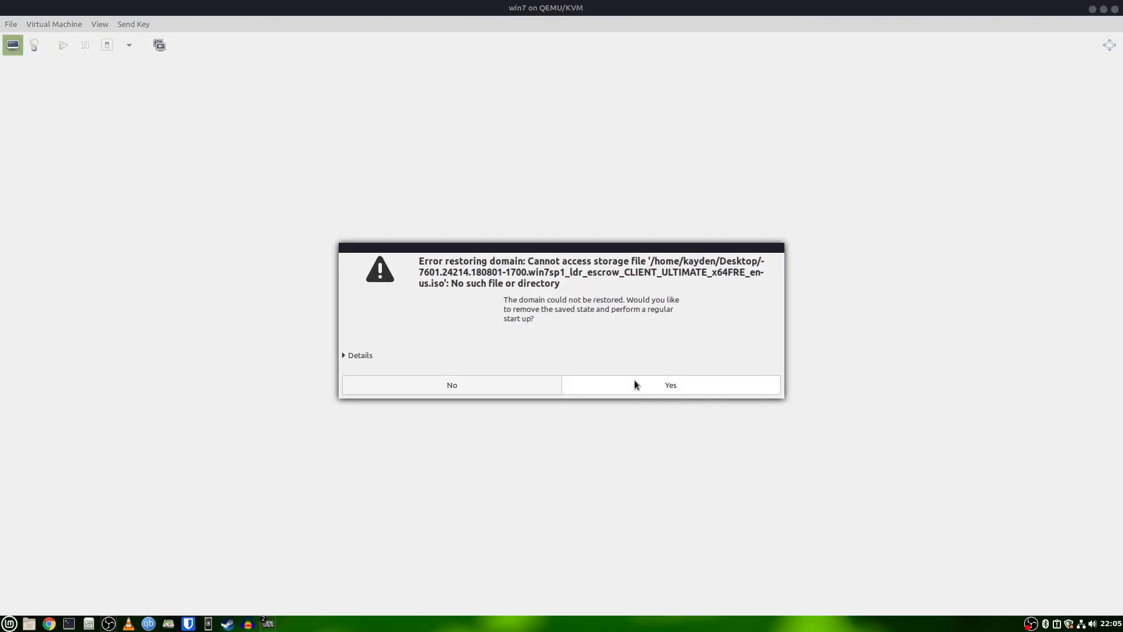
click(675, 385)
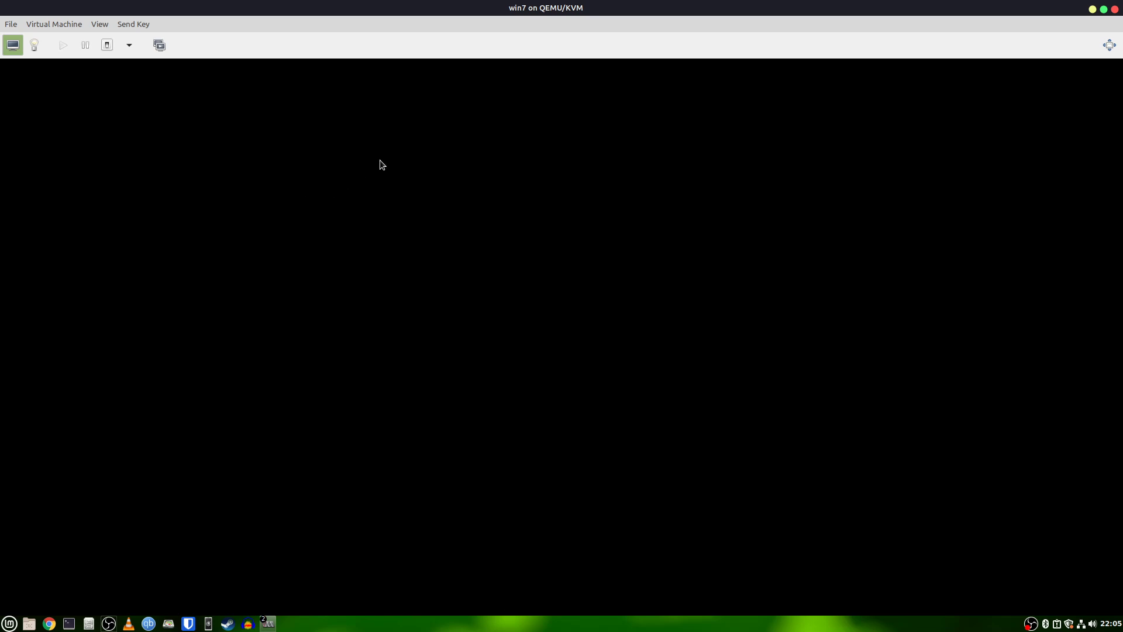
click(627, 276)
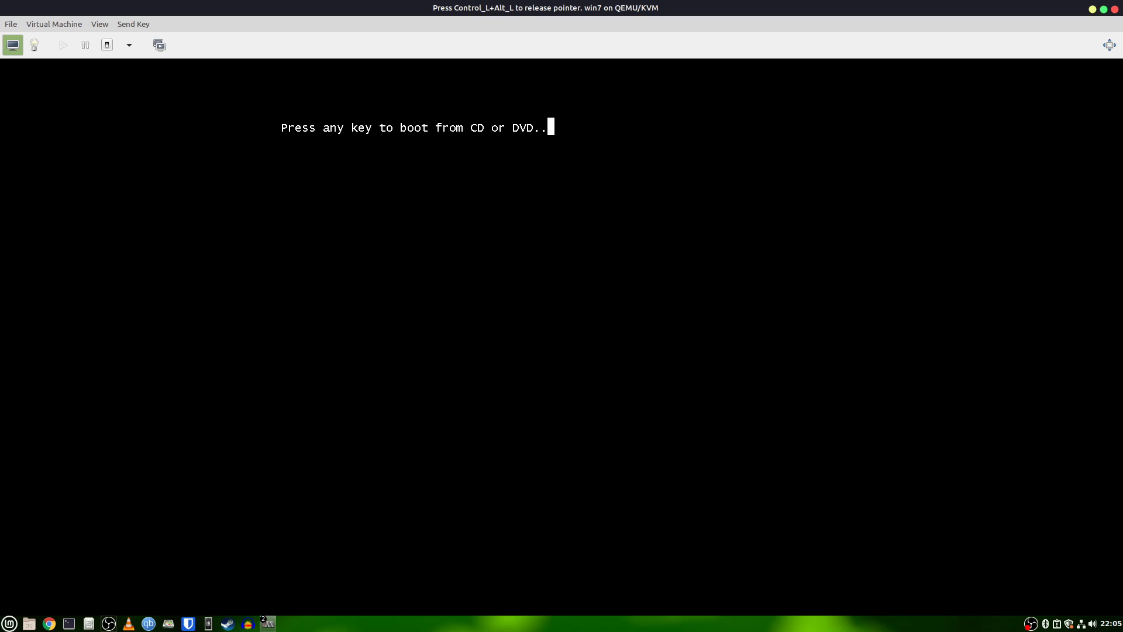
key(Return)
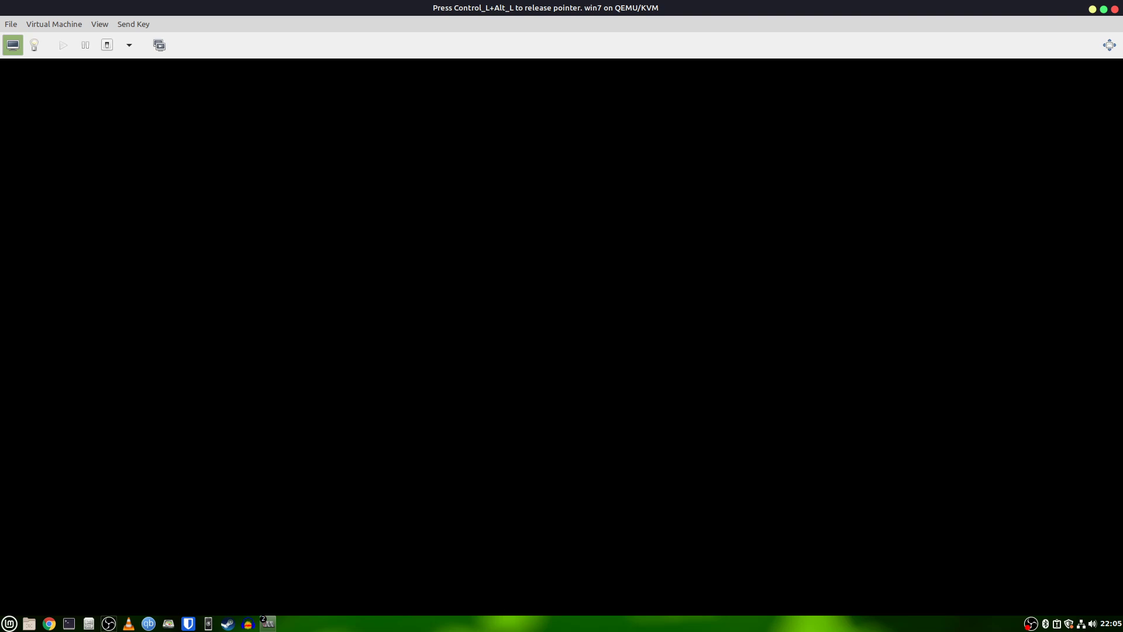
key(ctrl+alt)
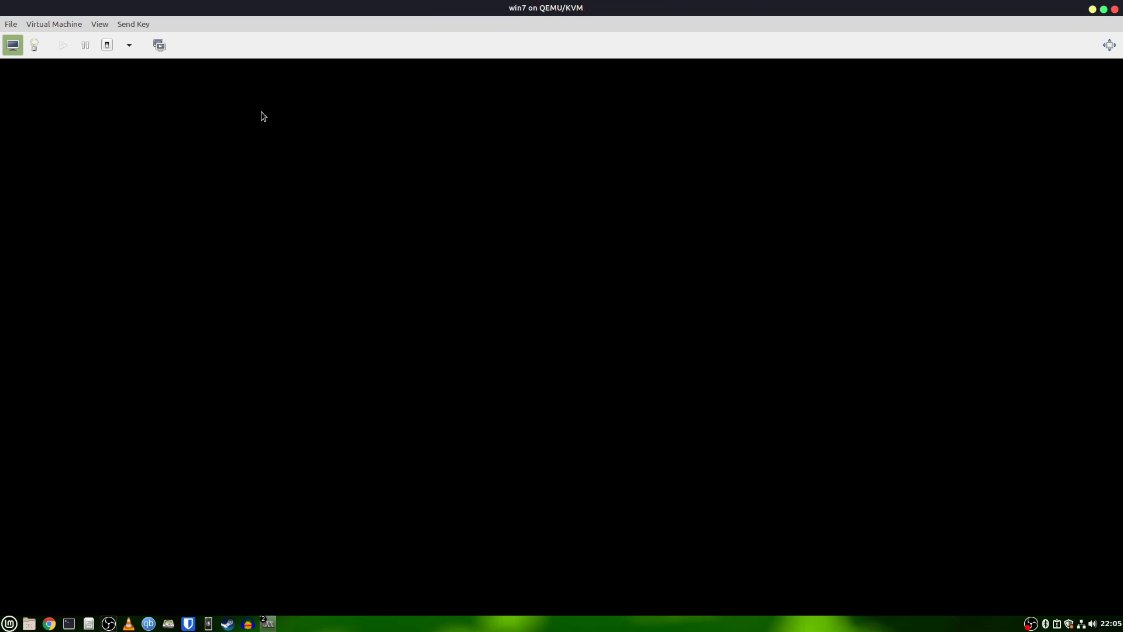
click(1114, 10)
Force off the win7 machine and reopen its window.
right_click(549, 253)
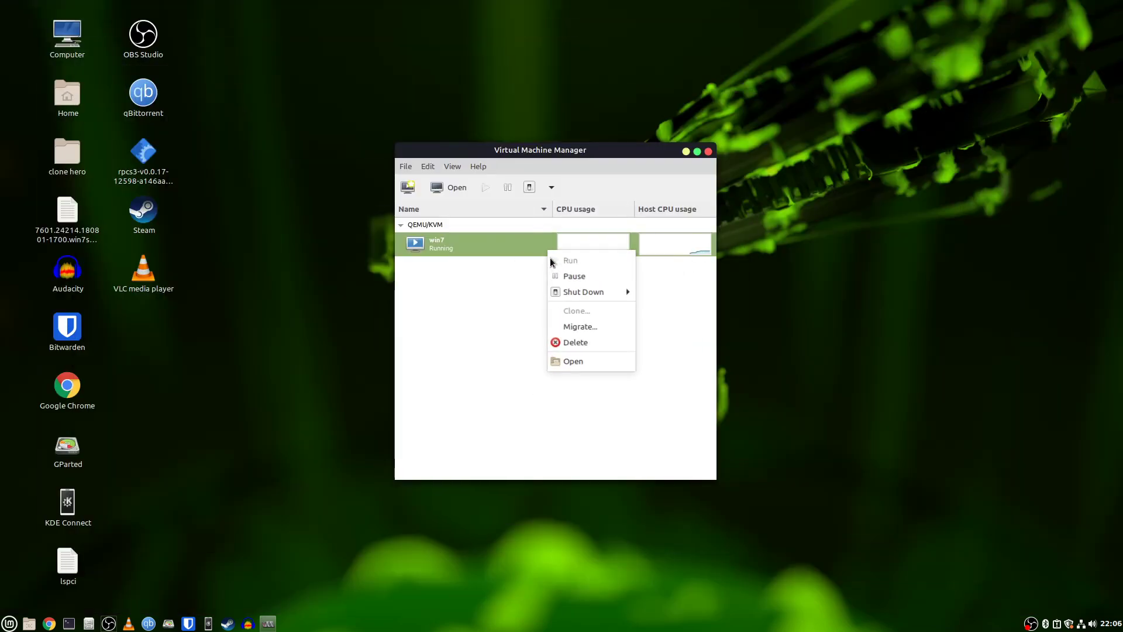
mouse_move(585, 287)
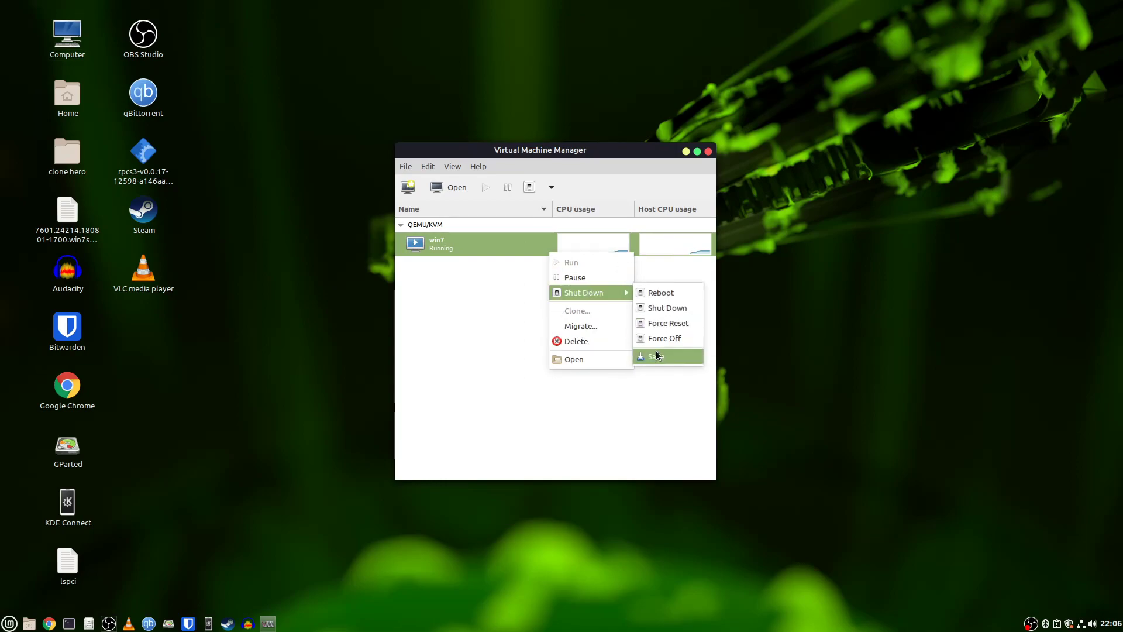
click(661, 342)
right_click(482, 243)
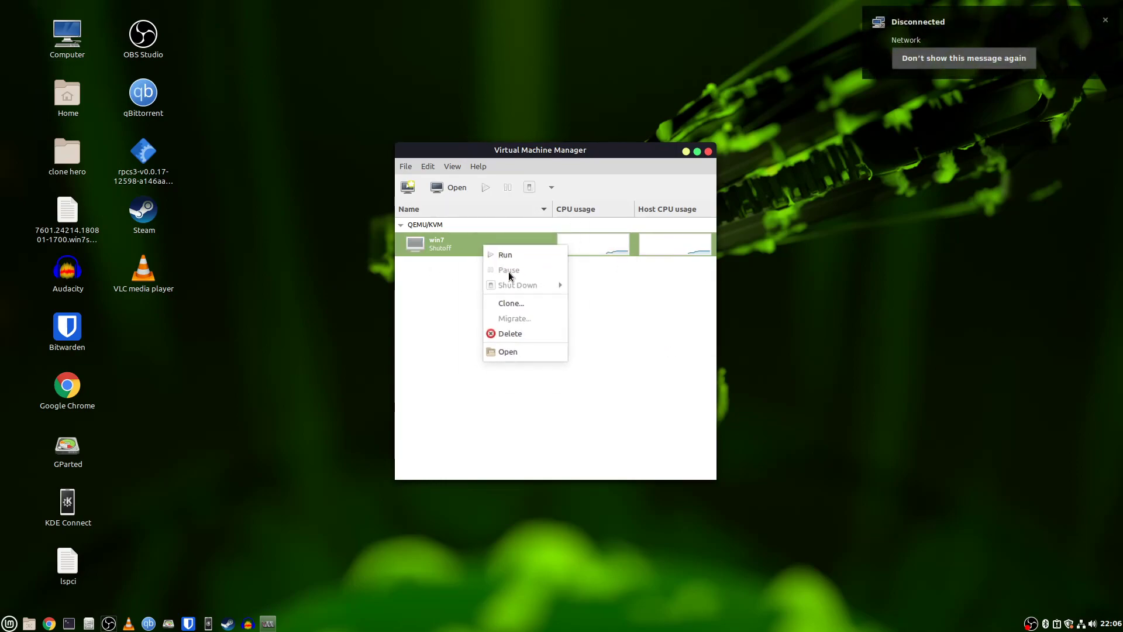
click(508, 352)
Show win7's hardware details and review the Spice display, QXL video and USB devices.
click(99, 24)
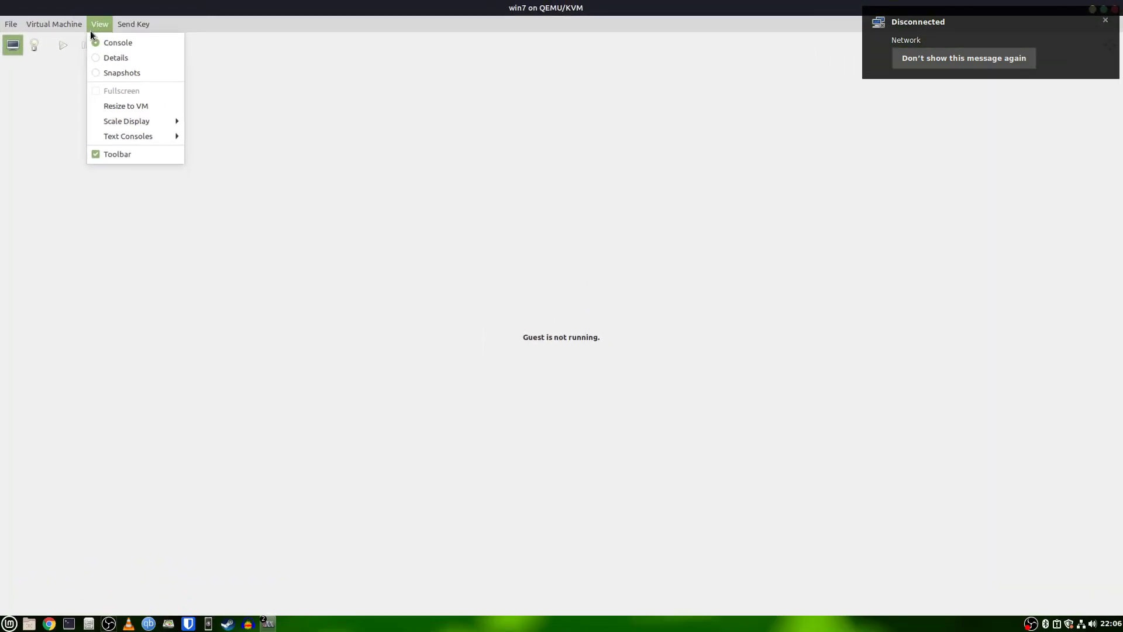
click(114, 57)
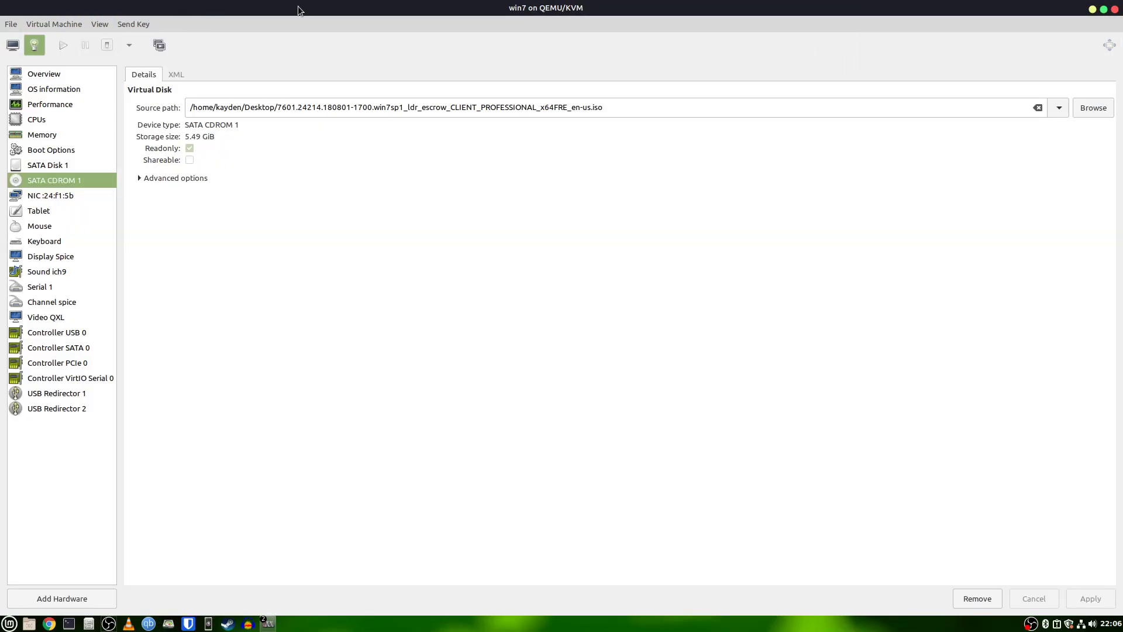
click(45, 258)
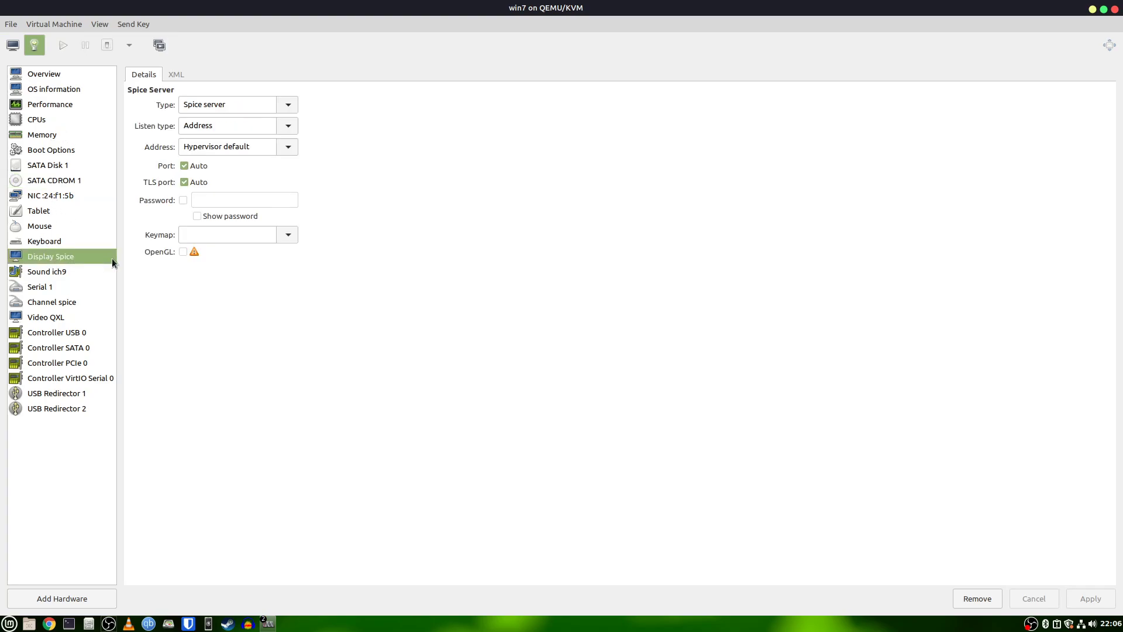
click(52, 324)
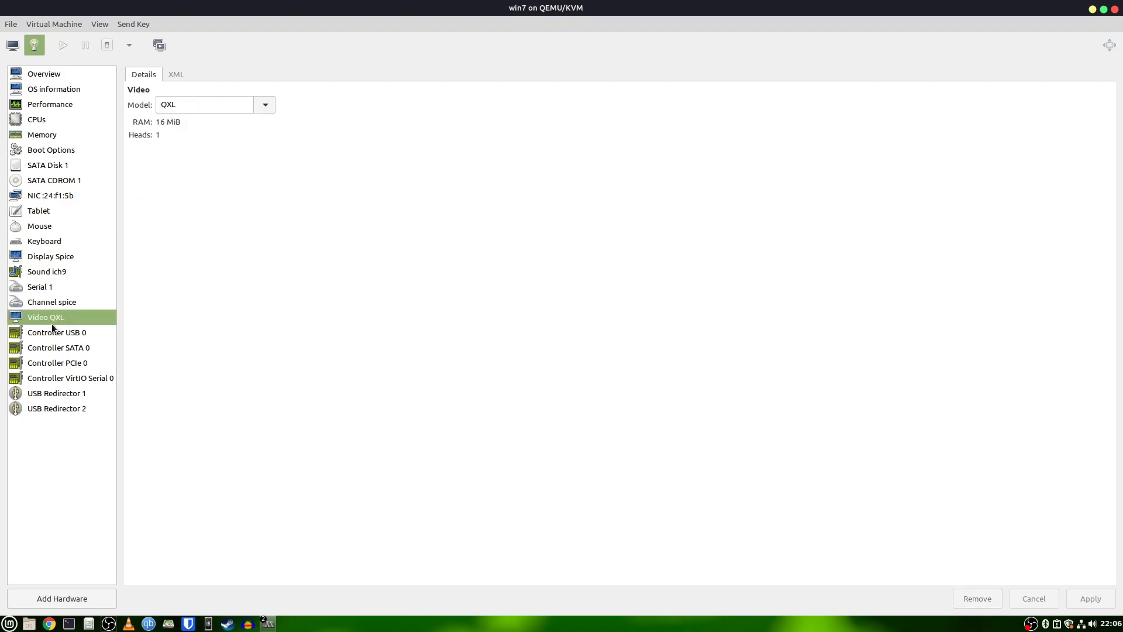
click(48, 332)
click(58, 404)
click(38, 310)
Remove the Tablet input device and the Spice display from win7.
click(41, 286)
click(42, 215)
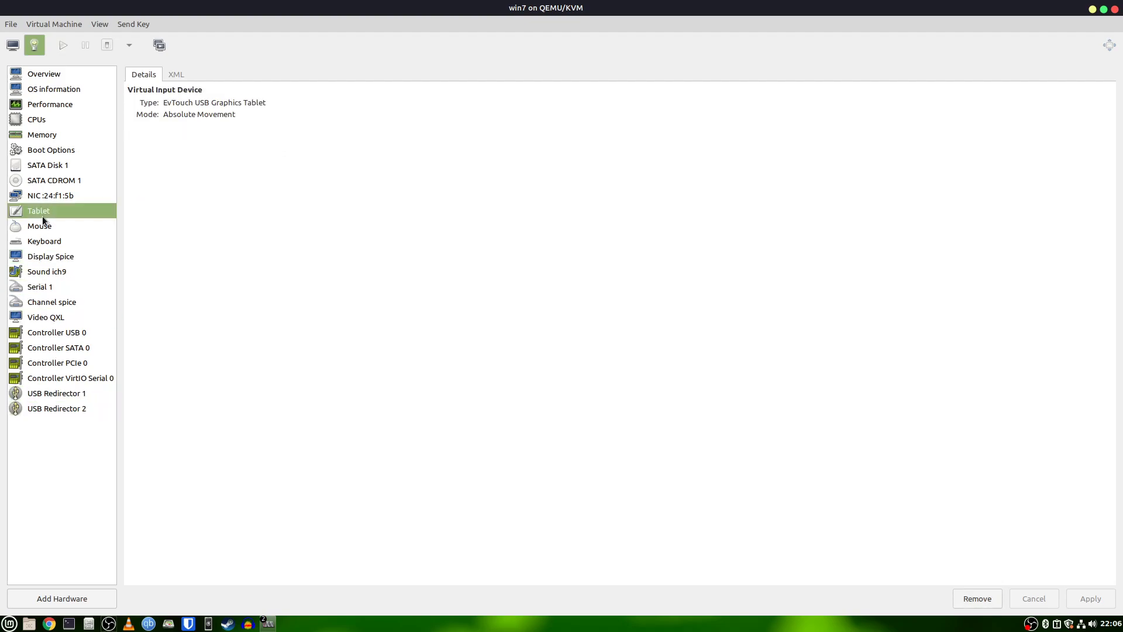
click(973, 593)
click(642, 353)
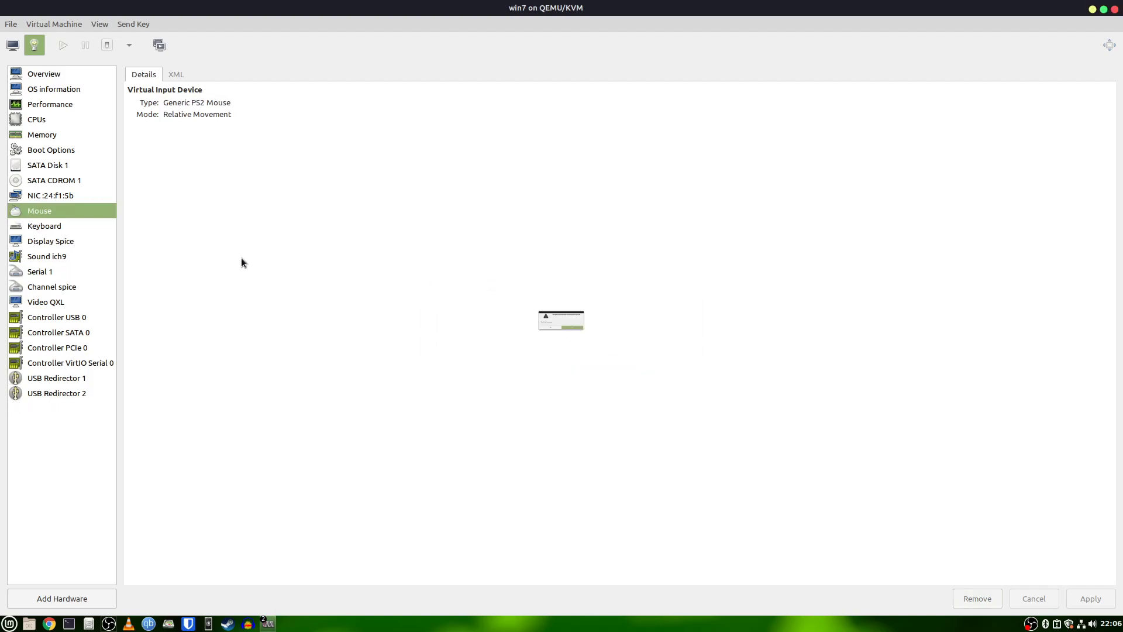
click(54, 242)
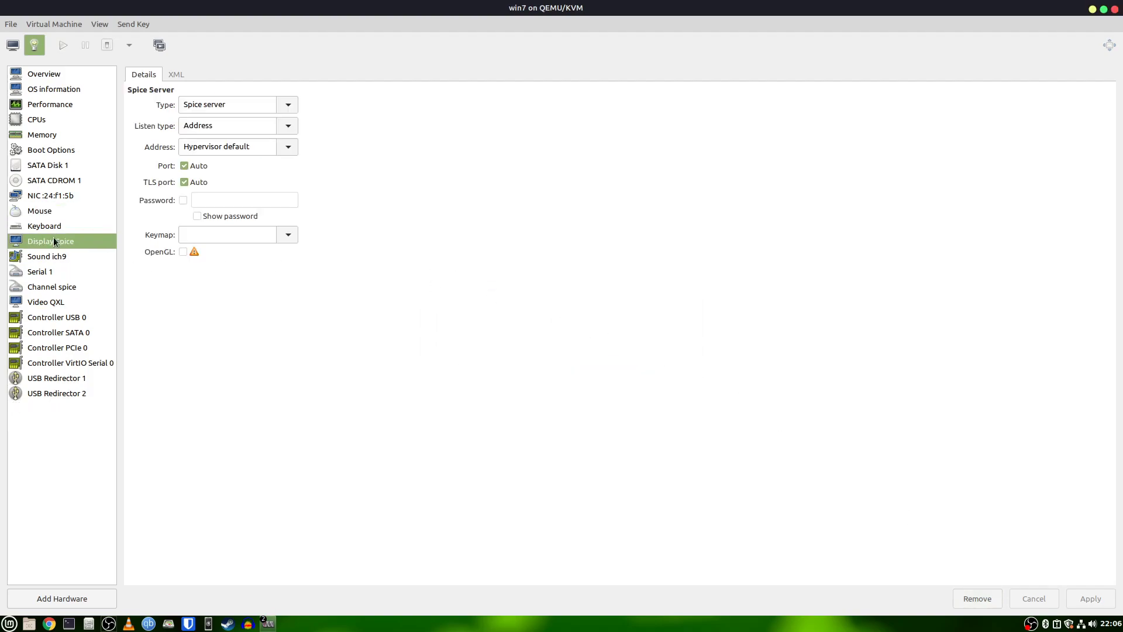
click(956, 594)
click(621, 362)
Remove the QXL video and ich9 sound devices.
click(32, 287)
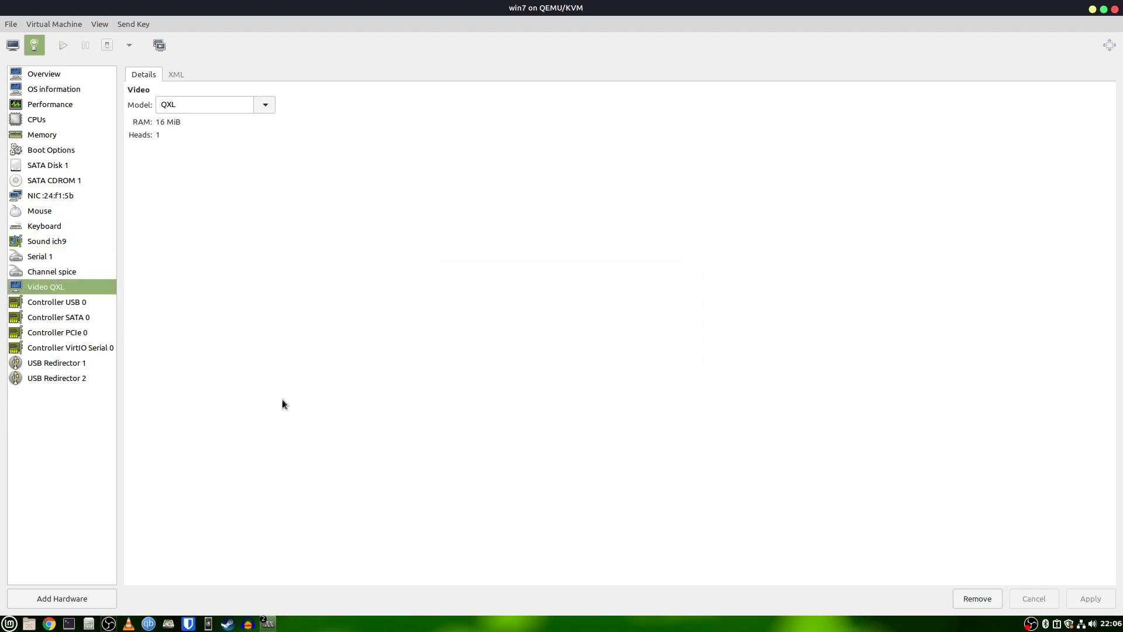
click(987, 594)
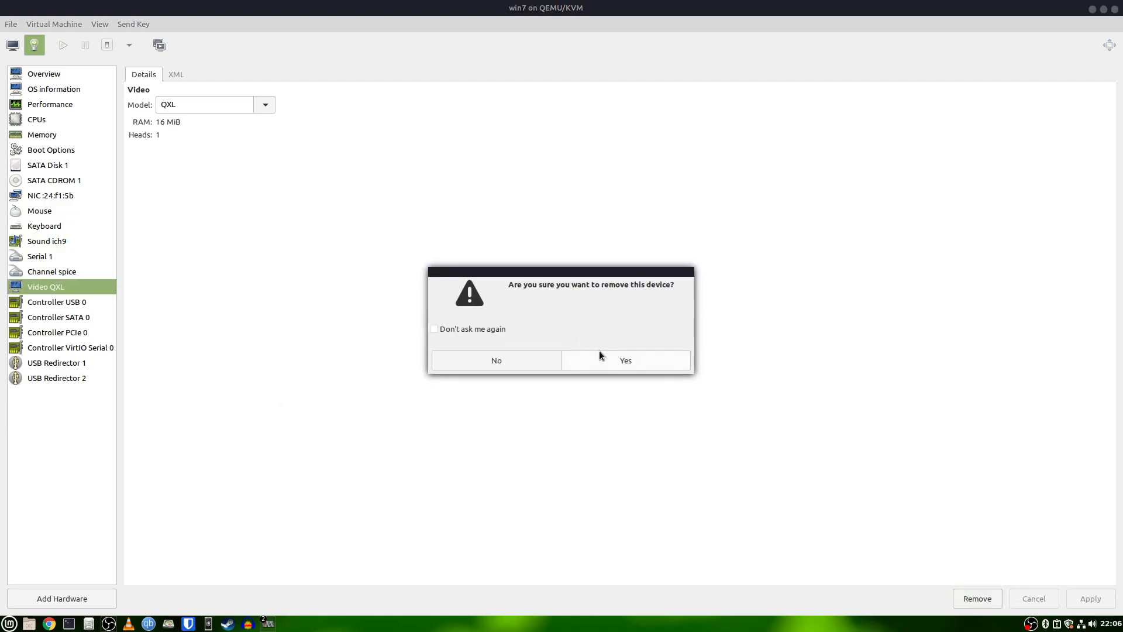
click(599, 355)
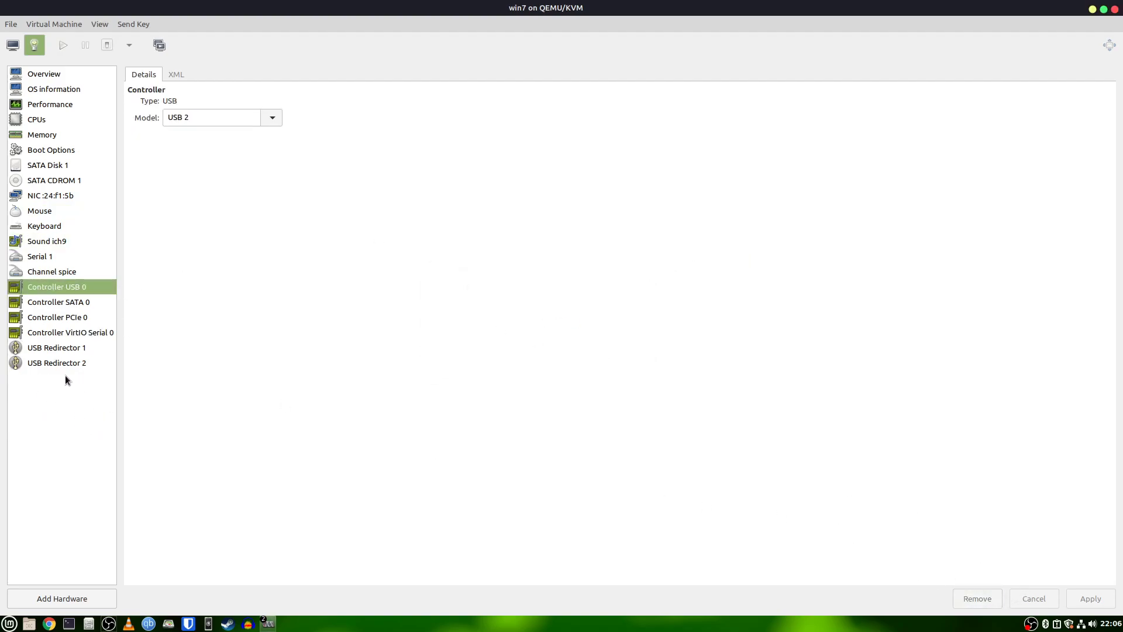
click(45, 239)
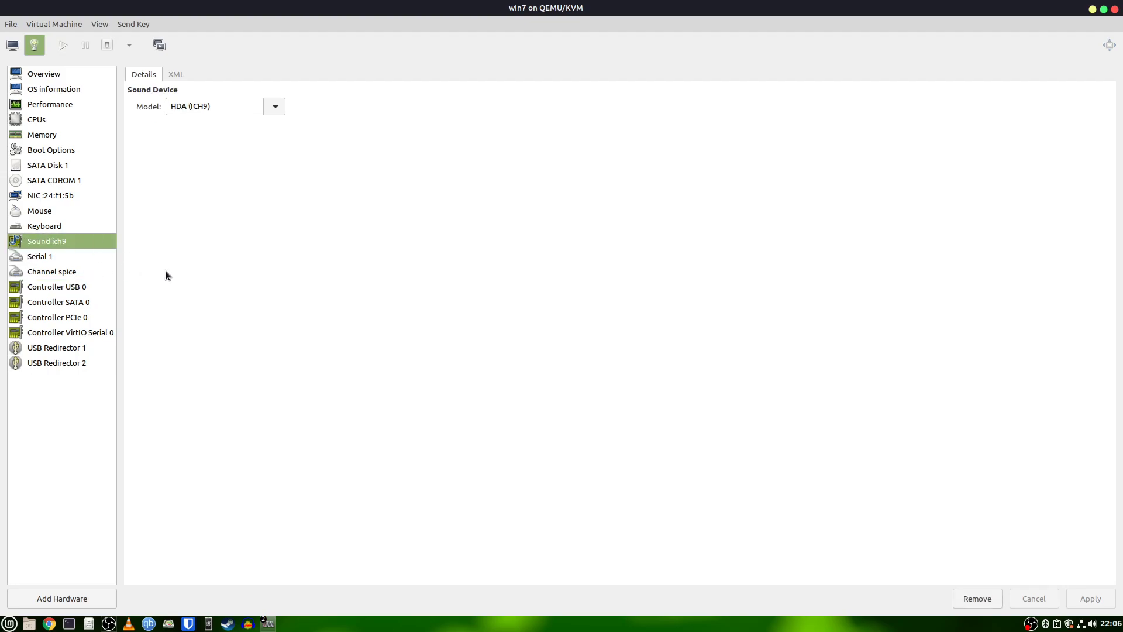
click(974, 598)
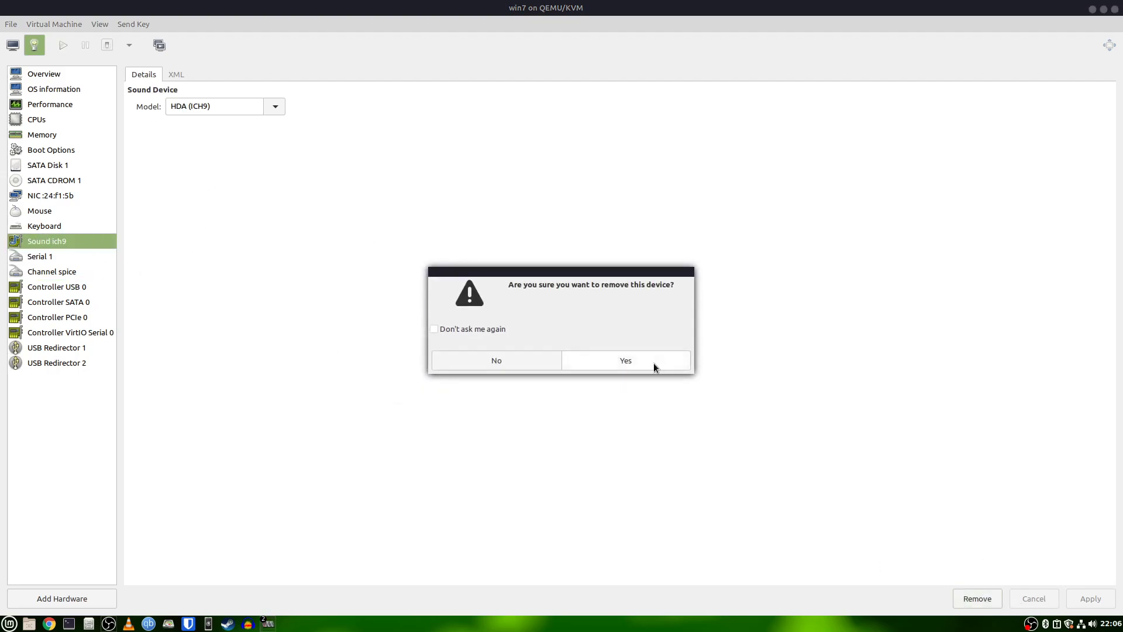
click(656, 365)
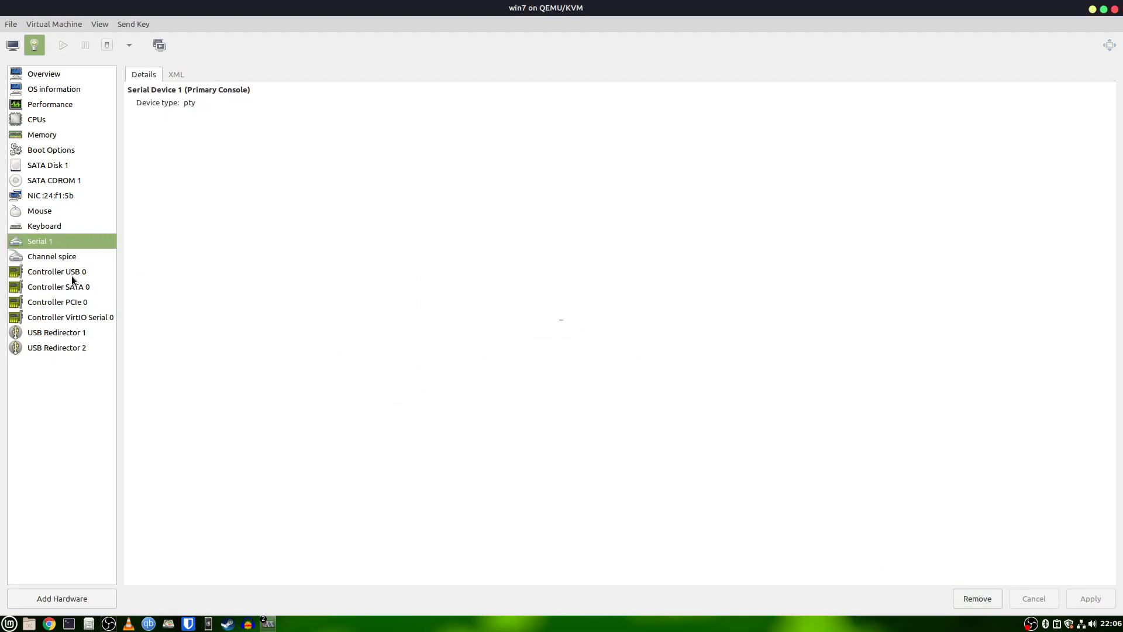
click(78, 597)
Add the NVIDIA GPU at 0000:08:00.0 as a PCI host device, verifying the address in lspci.
click(395, 285)
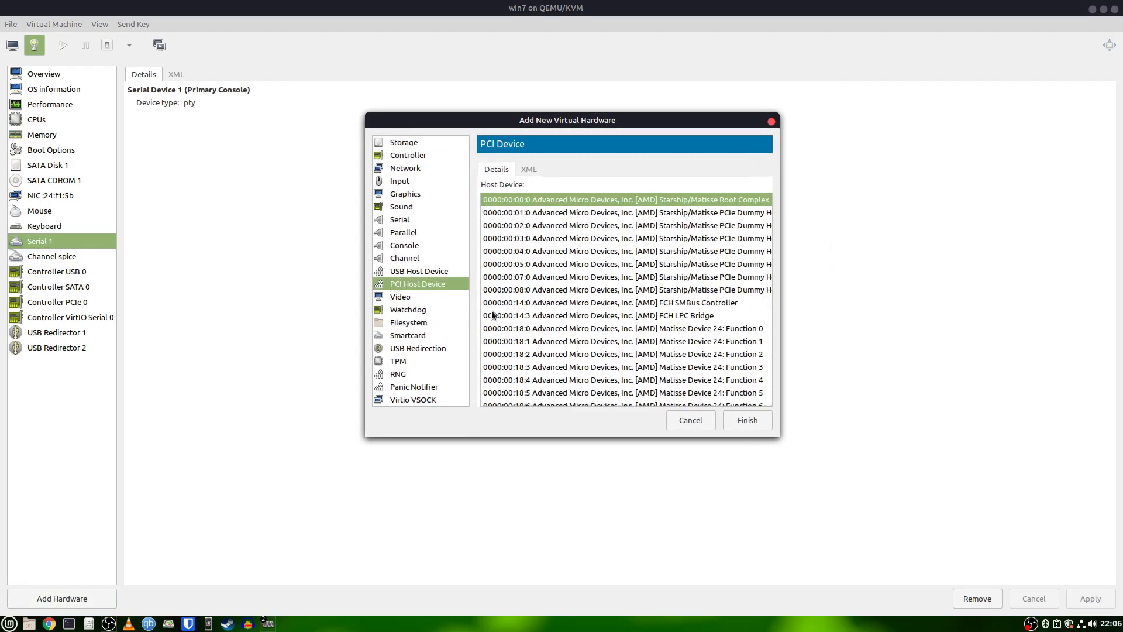
scroll(634, 267, down, 5)
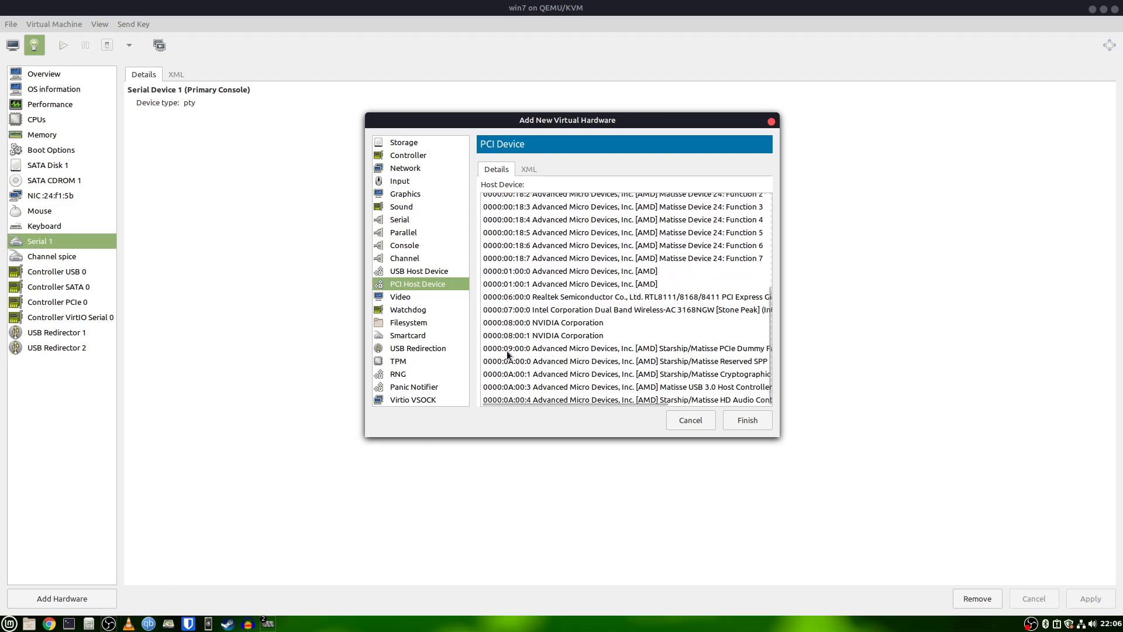
click(89, 623)
click(364, 239)
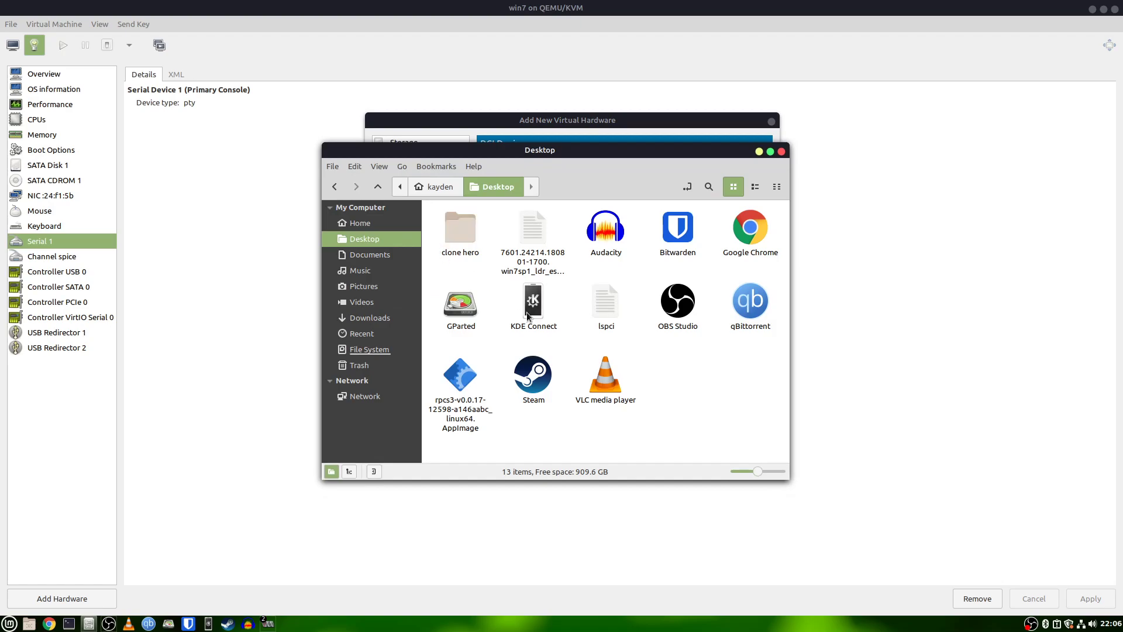
click(596, 290)
double_click(597, 290)
drag(409, 236, 352, 236)
click(462, 127)
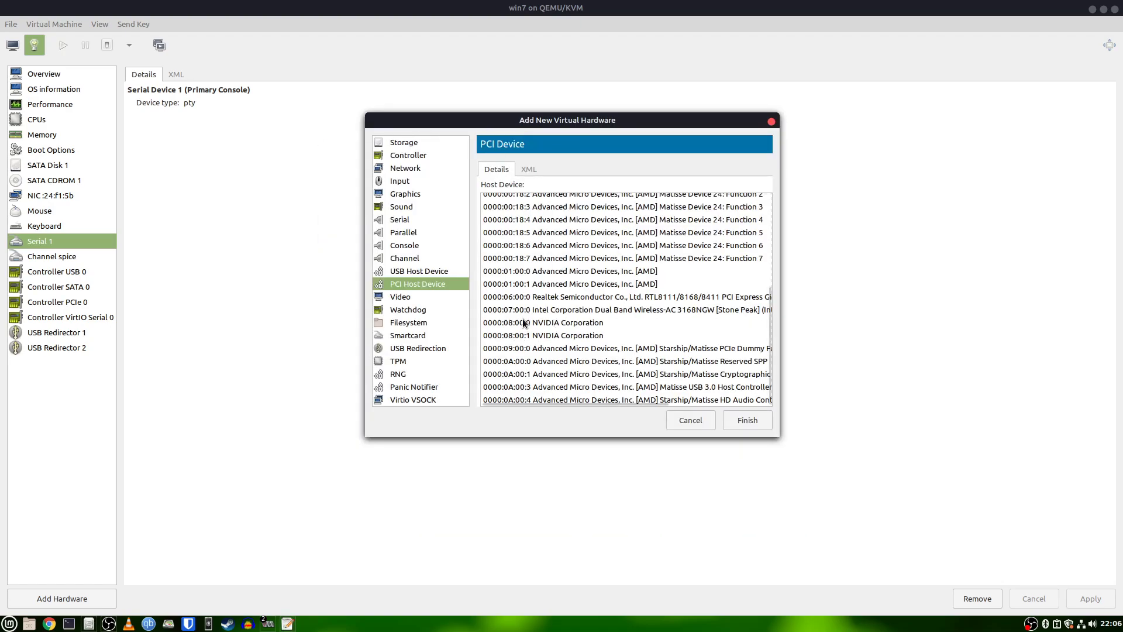
click(522, 321)
click(743, 422)
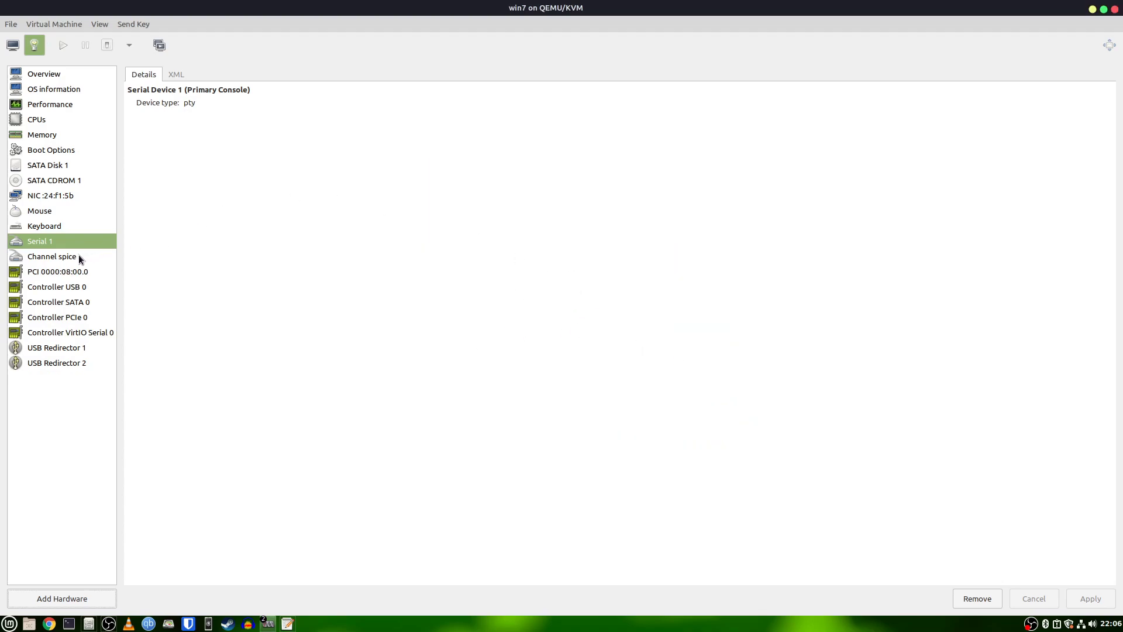
click(73, 273)
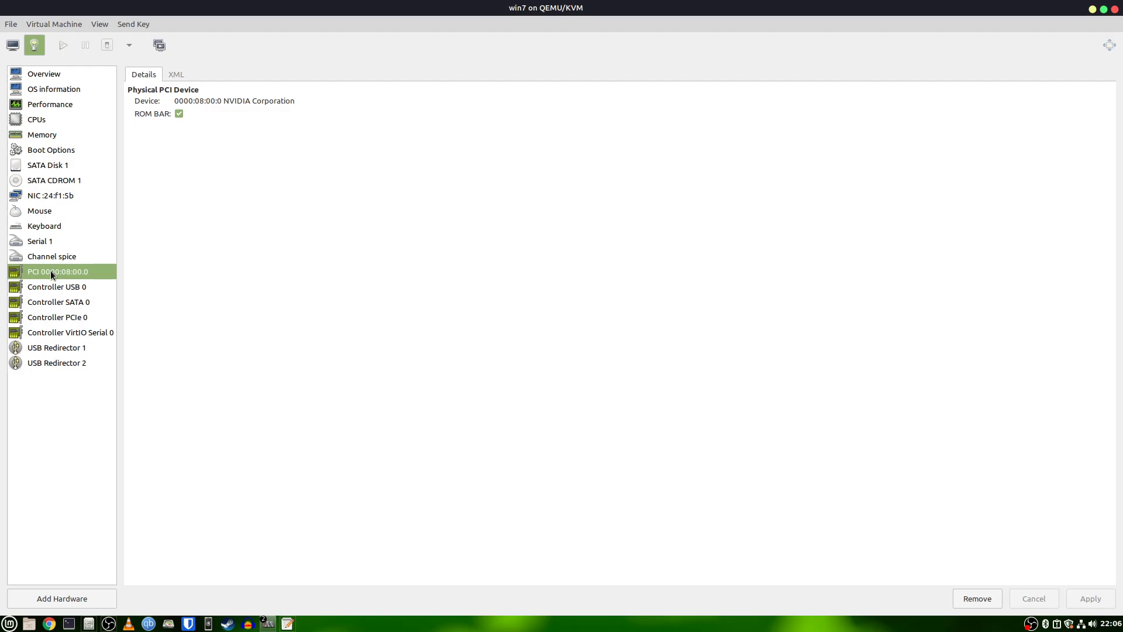
Add the second NVIDIA function 0000:08:00.1 as another PCI host device.
click(79, 602)
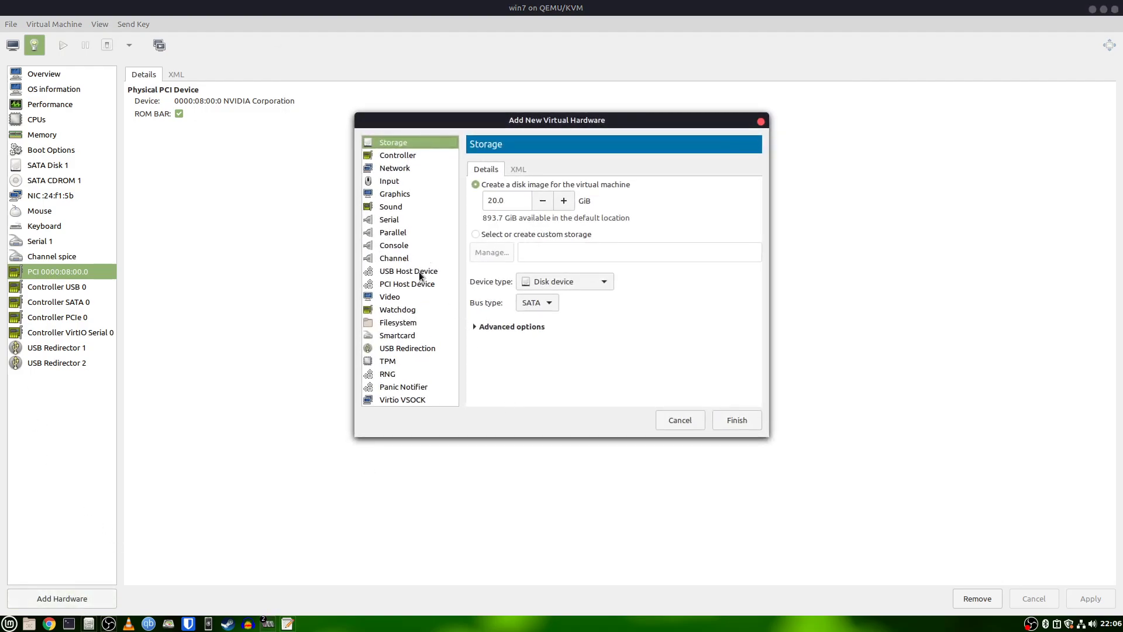
click(405, 280)
scroll(585, 342, down, 5)
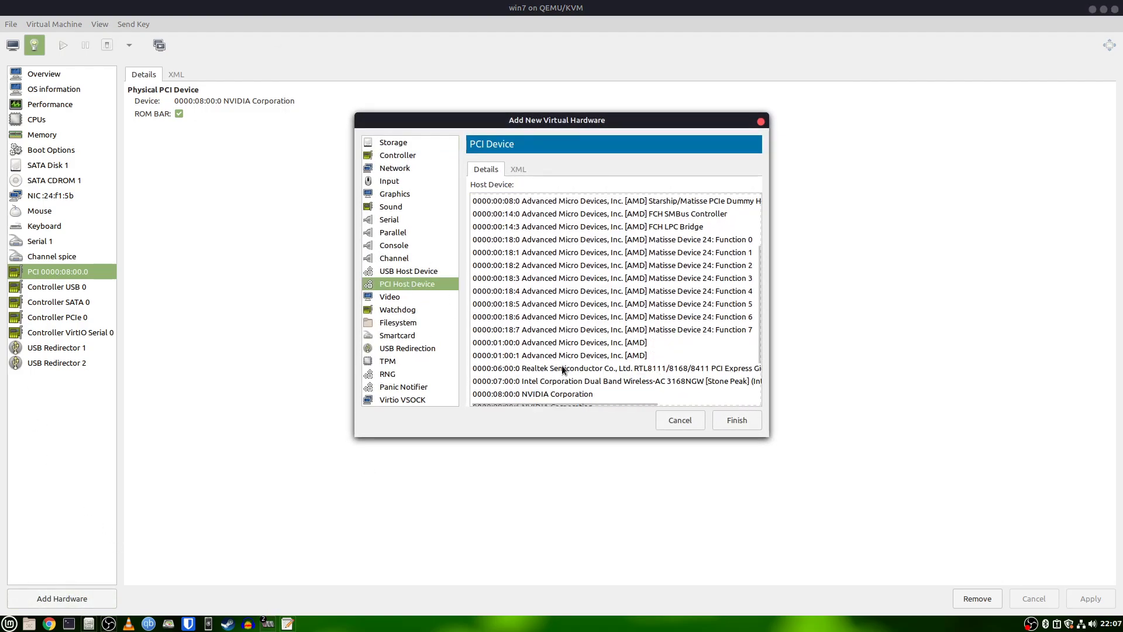
click(534, 377)
click(718, 424)
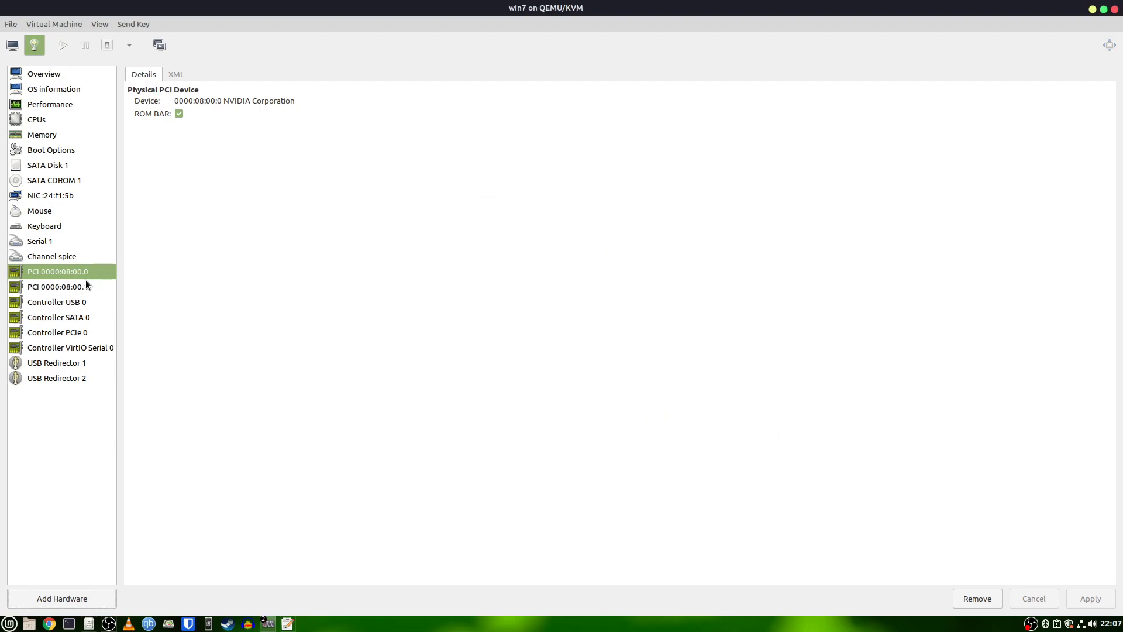
click(95, 290)
Quit the win7 VM viewer window via File > Quit.
click(5, 48)
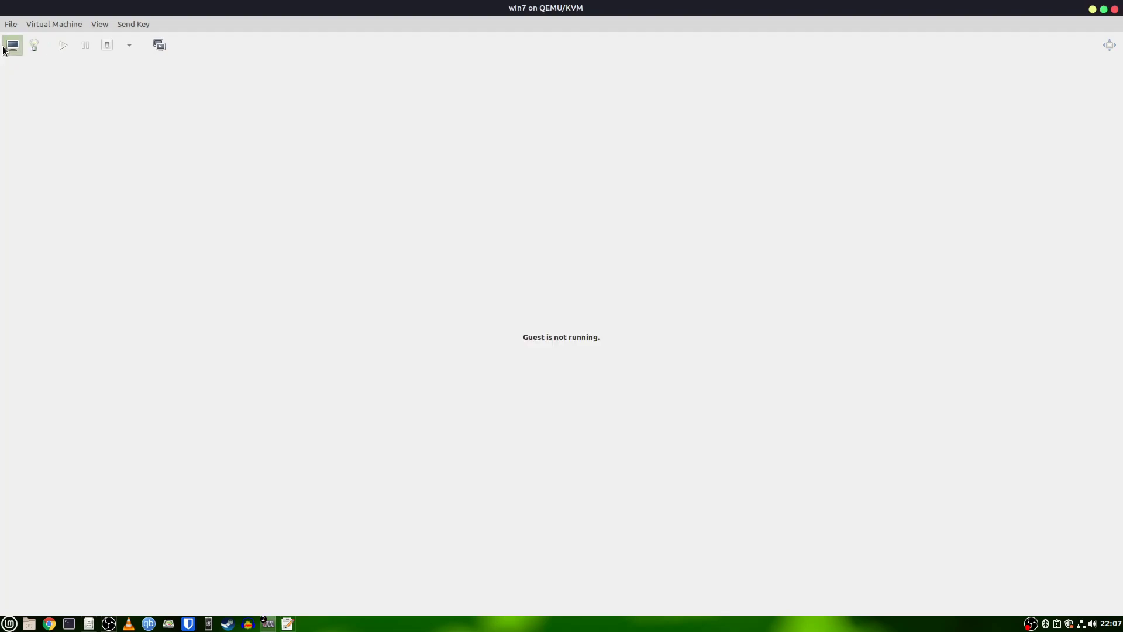
click(37, 27)
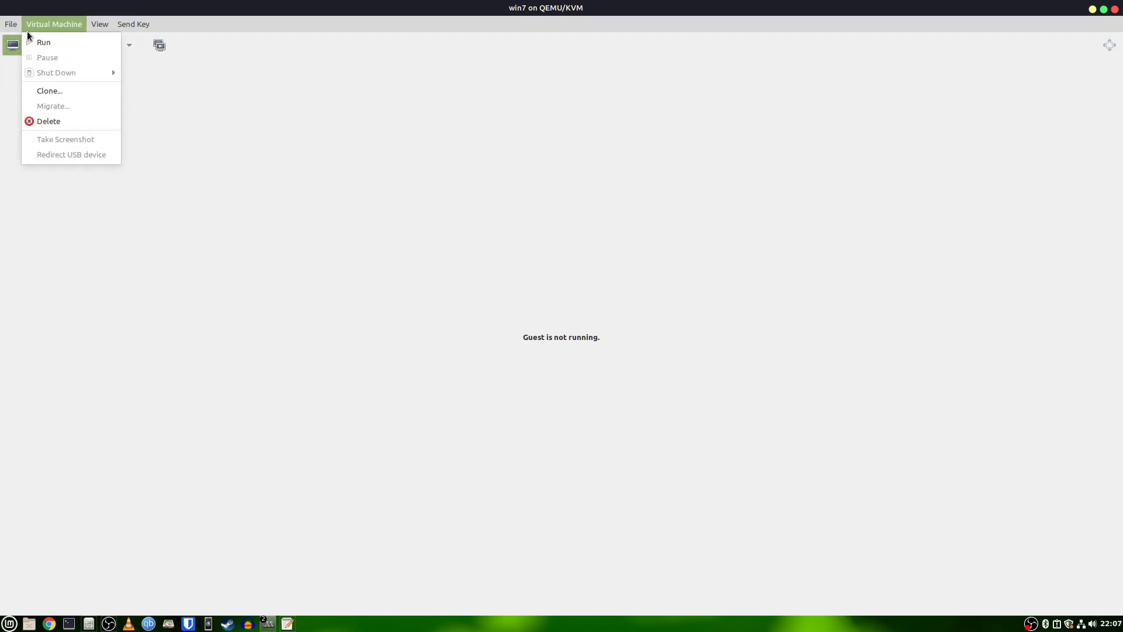
mouse_move(121, 23)
click(469, 132)
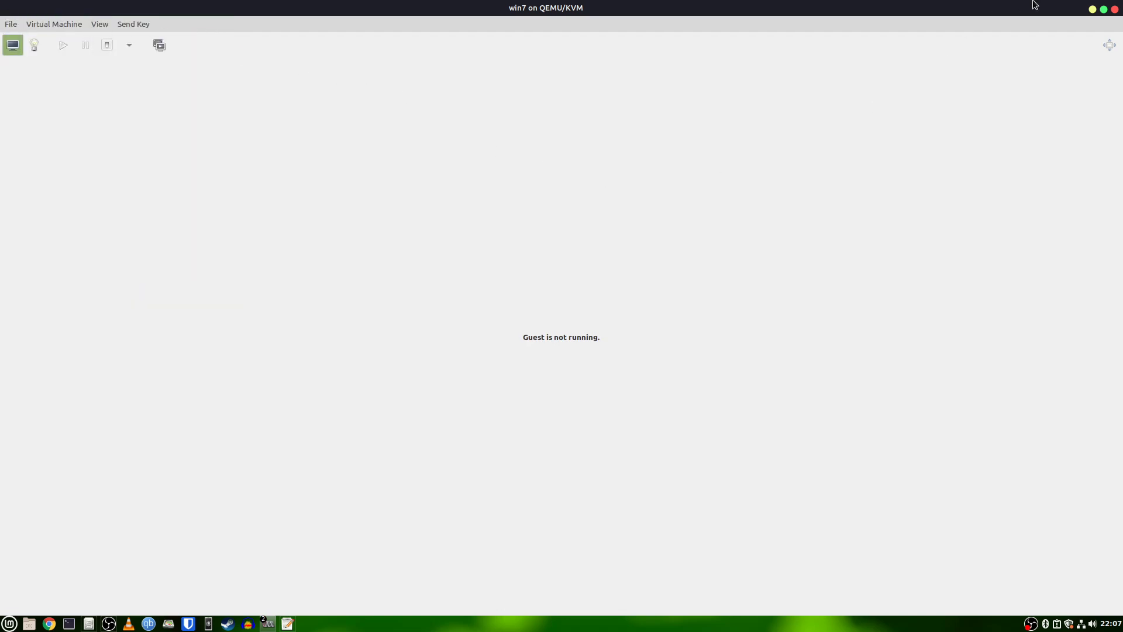
click(35, 23)
mouse_move(13, 23)
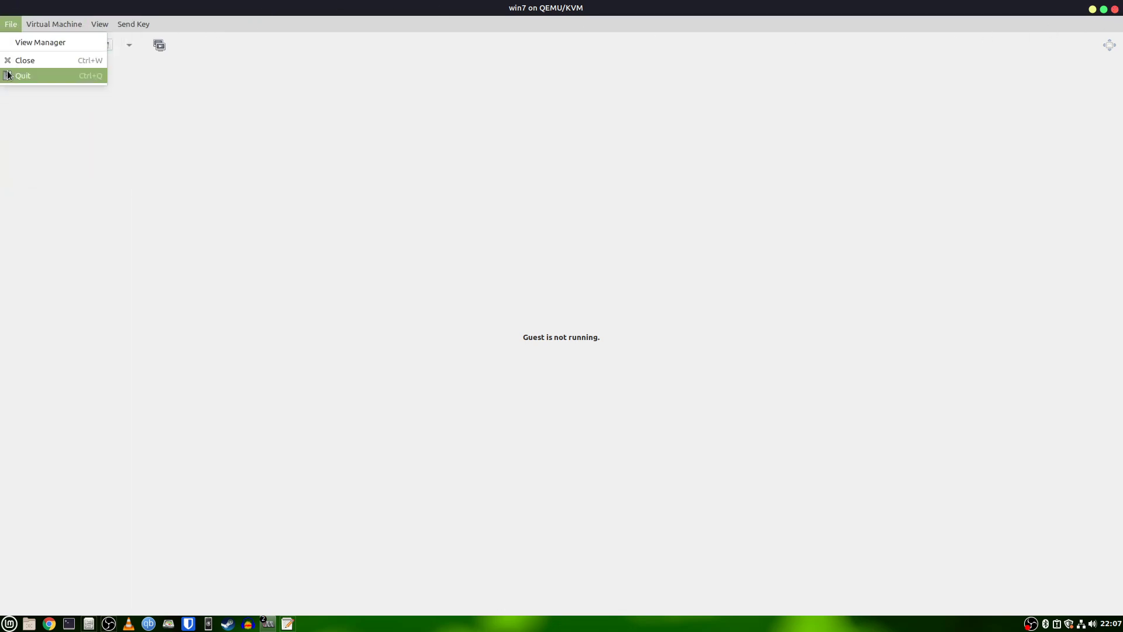
click(8, 75)
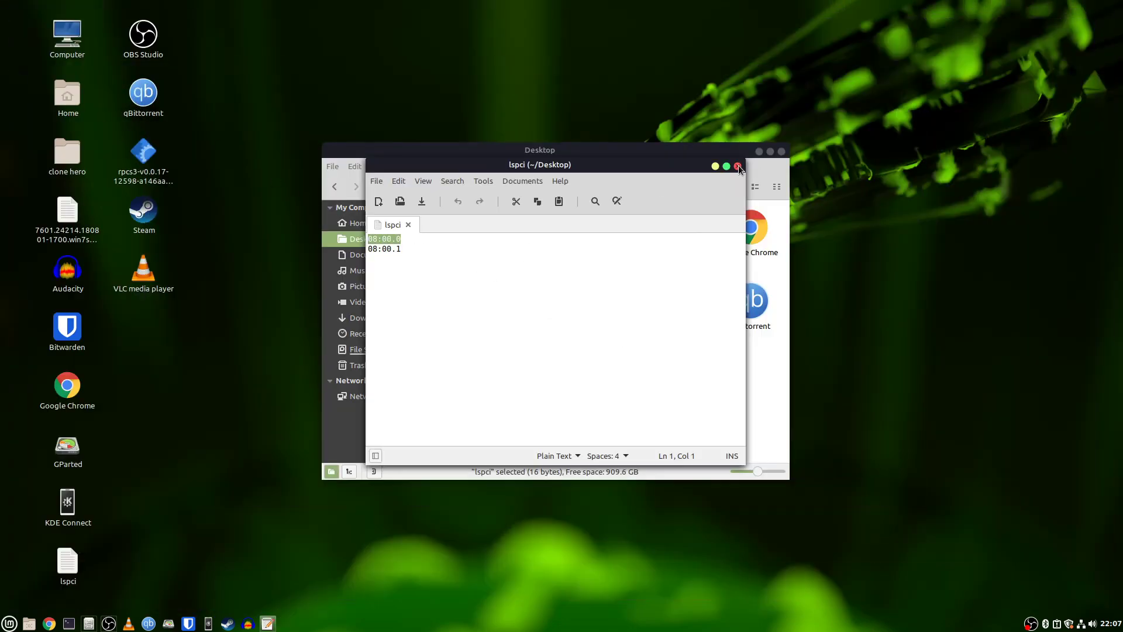
Close the lspci editor and Desktop folder window, then minimize OBS Studio.
click(738, 167)
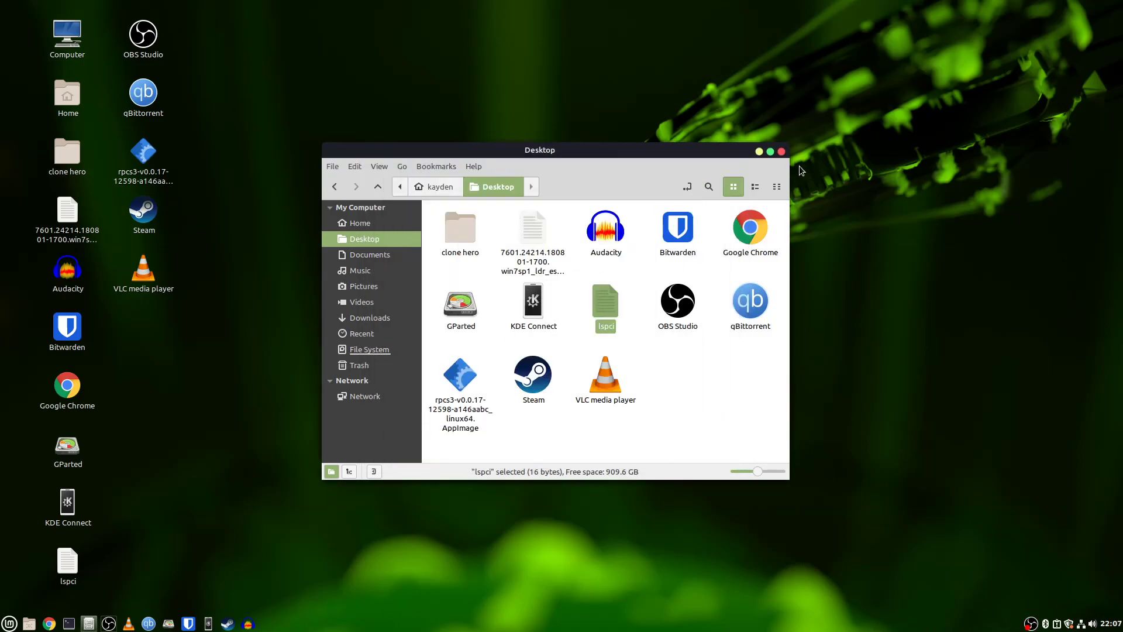
click(782, 151)
click(50, 624)
click(982, 33)
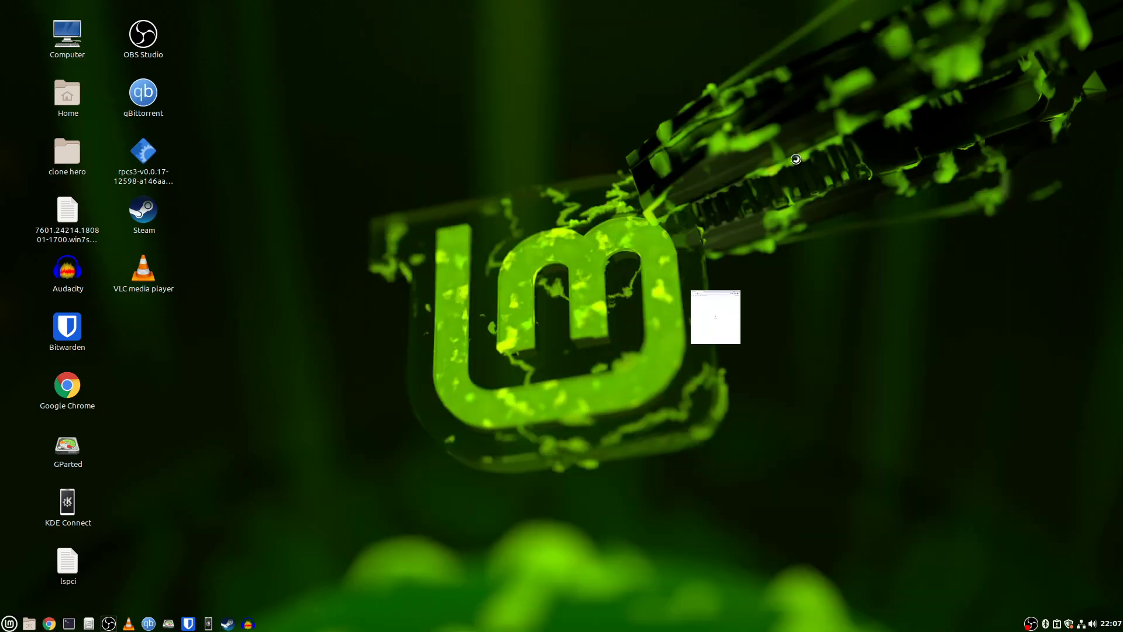
click(108, 623)
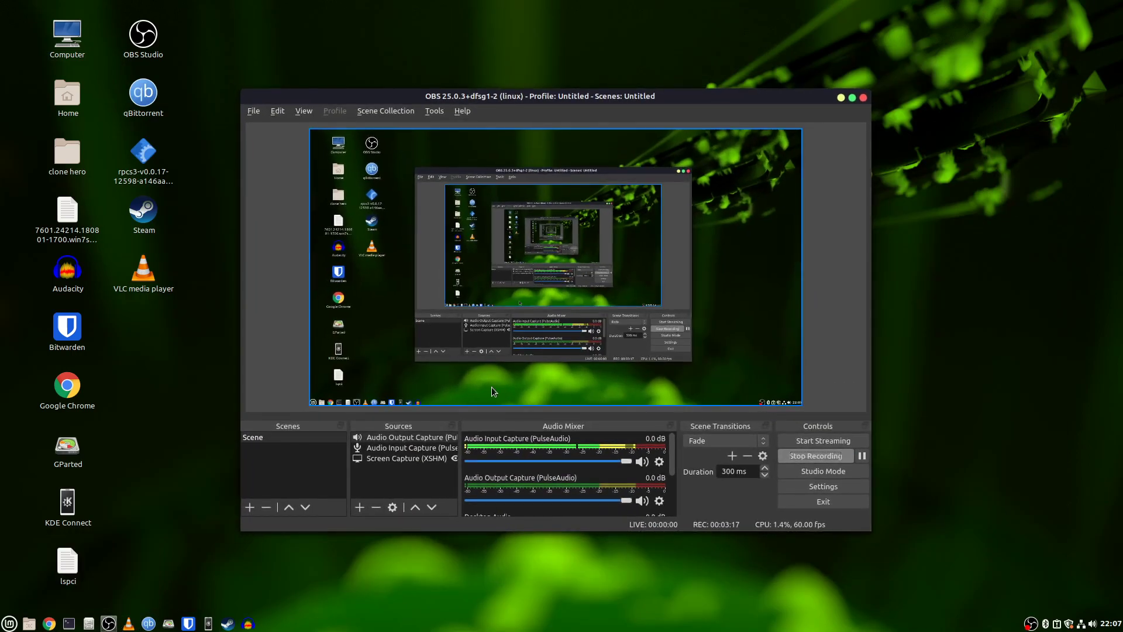
click(840, 97)
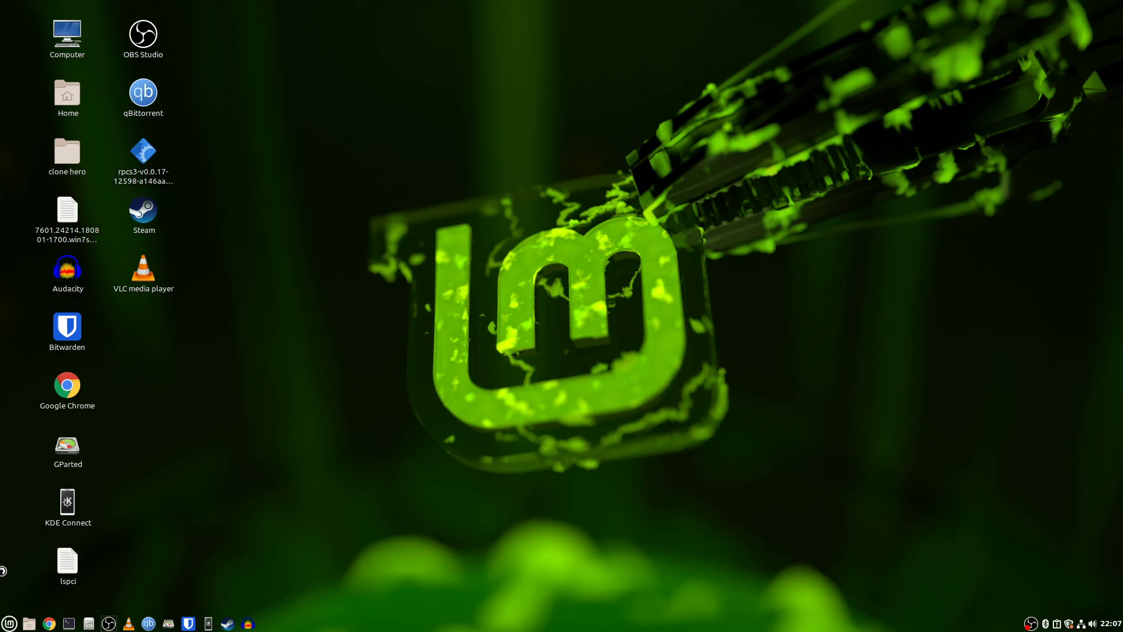
click(9, 623)
text(vlrt)
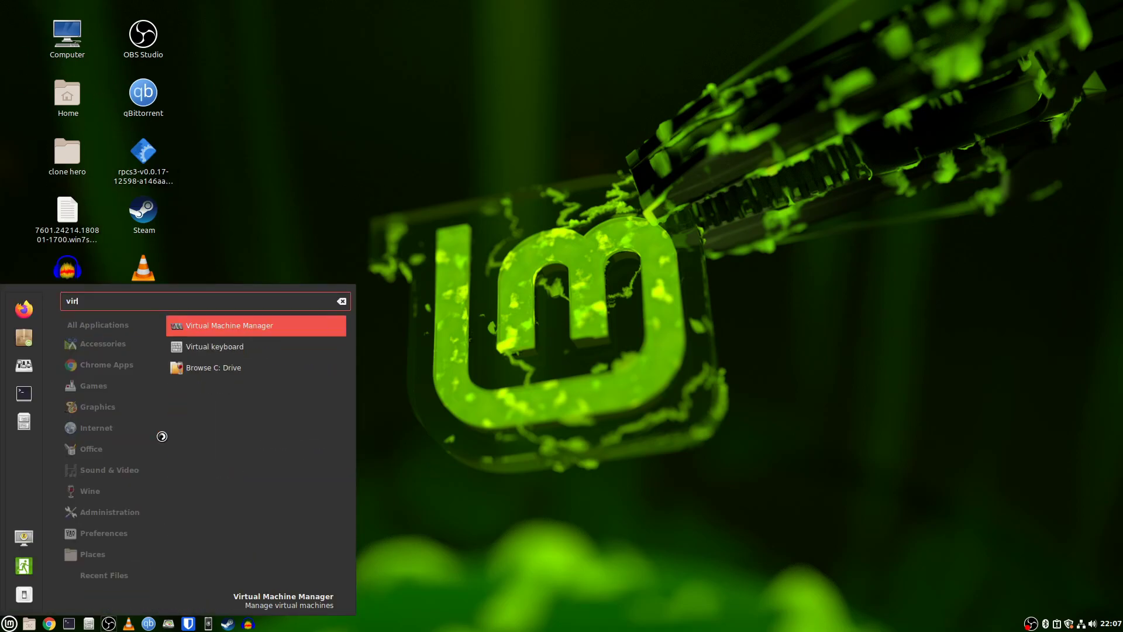
key(Return)
right_click(436, 251)
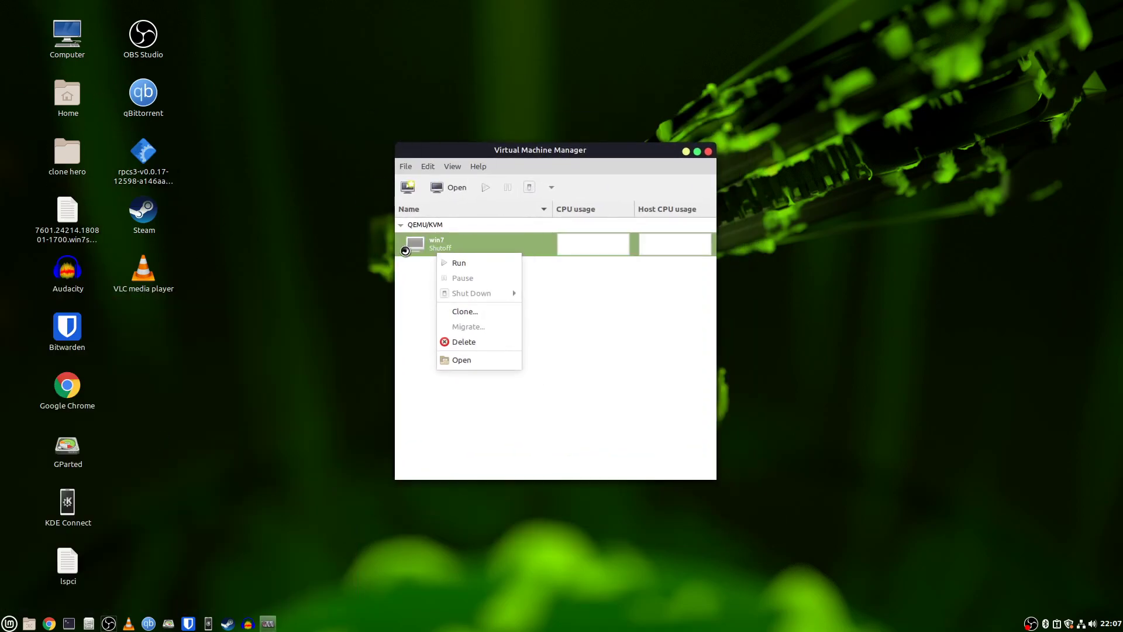
click(406, 266)
click(400, 224)
click(400, 224)
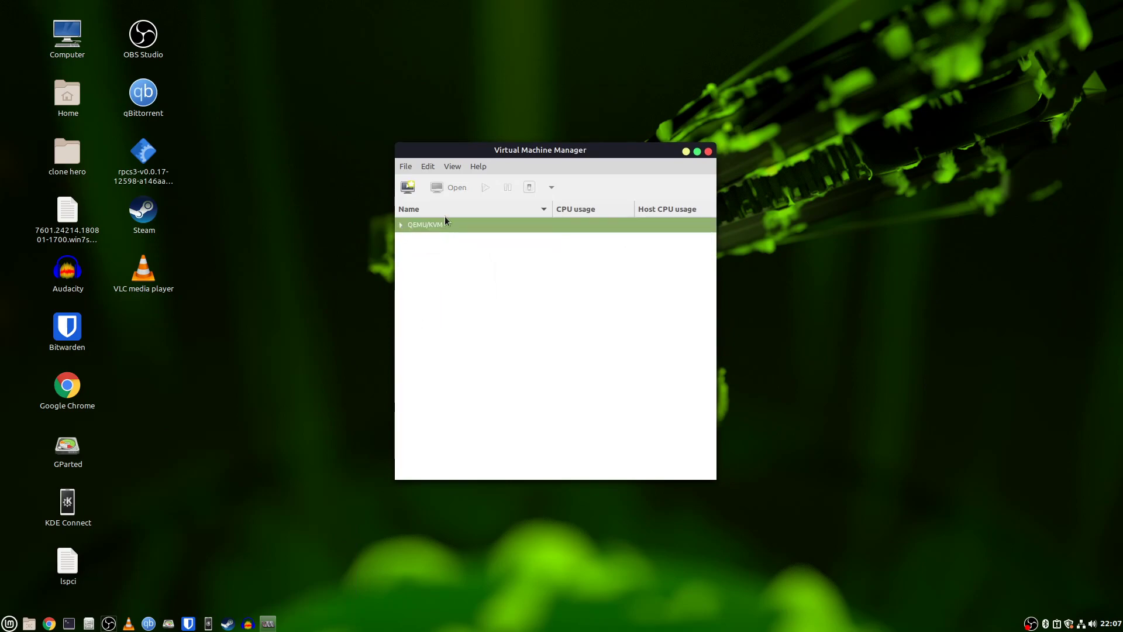
click(709, 151)
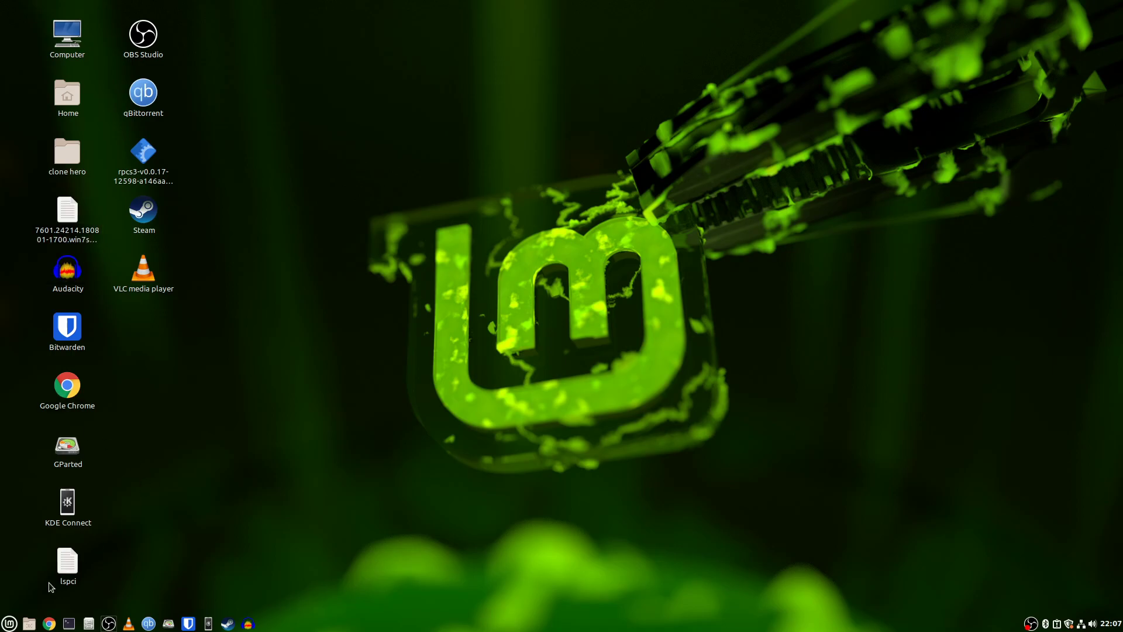
Dismiss the lspci file's menu, close RPCS3, and show OBS Studio's main window from the tray.
right_click(83, 562)
right_click(67, 560)
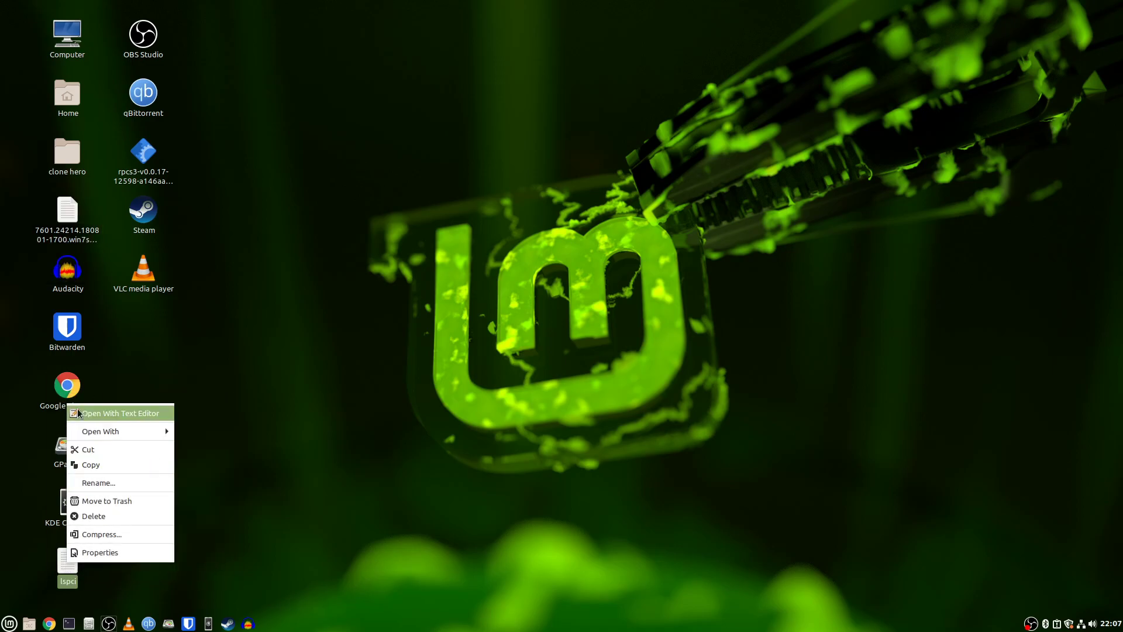
click(218, 532)
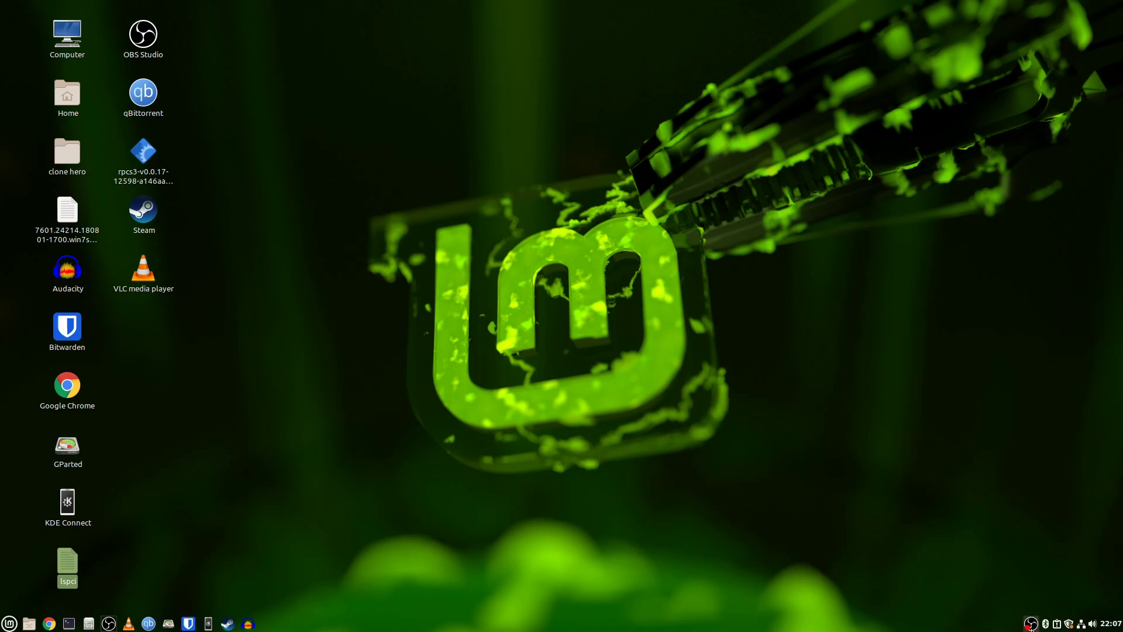
drag(178, 293, 321, 210)
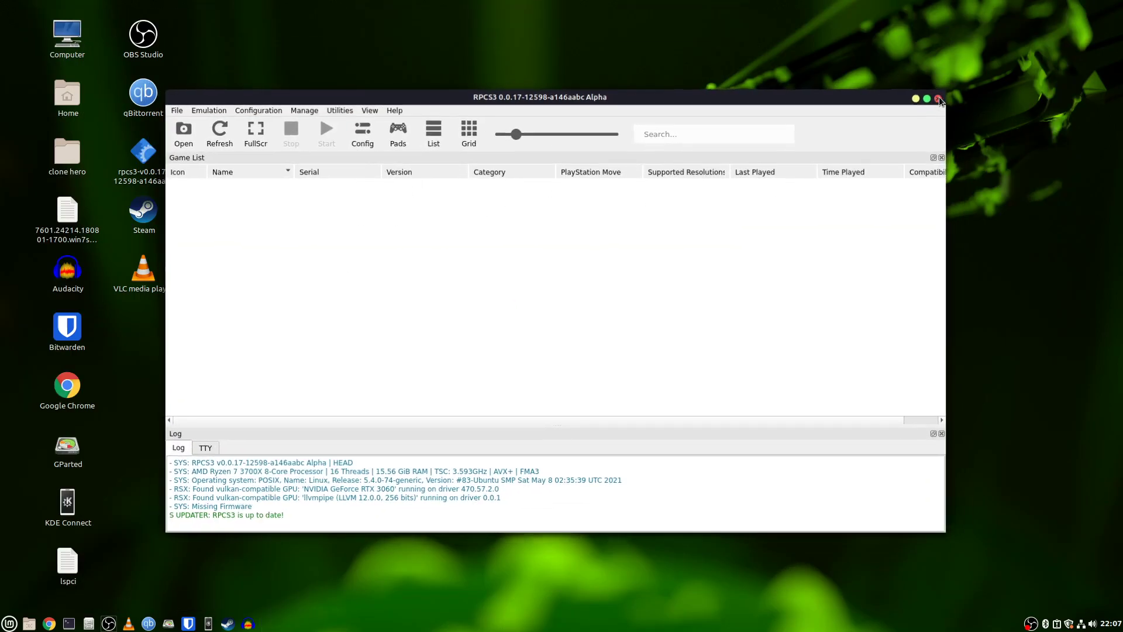
click(938, 98)
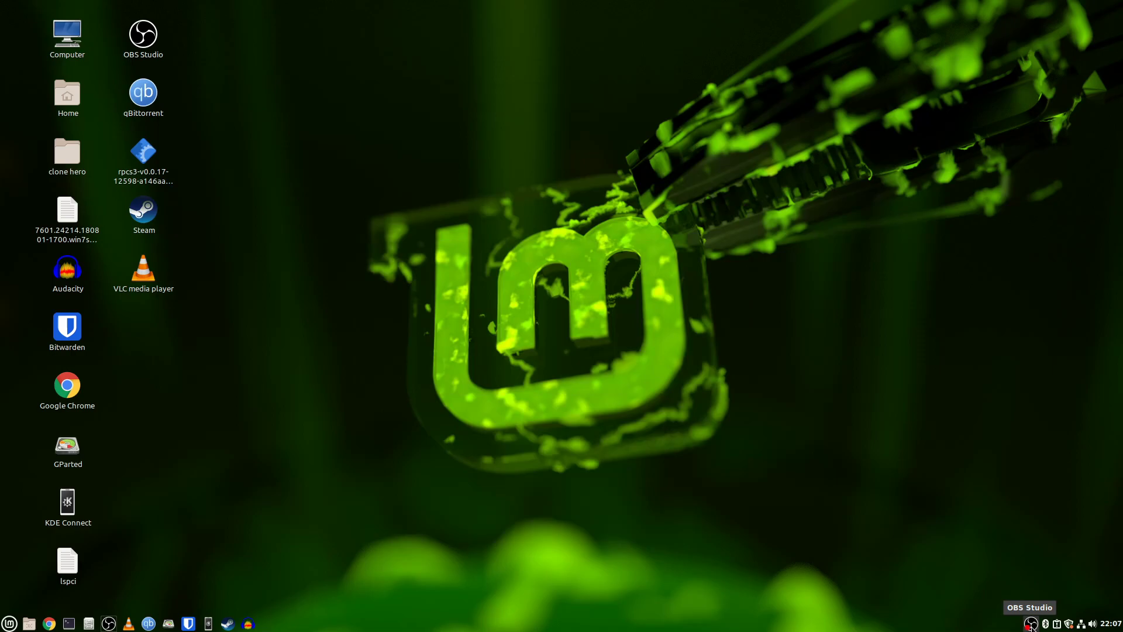
click(1030, 624)
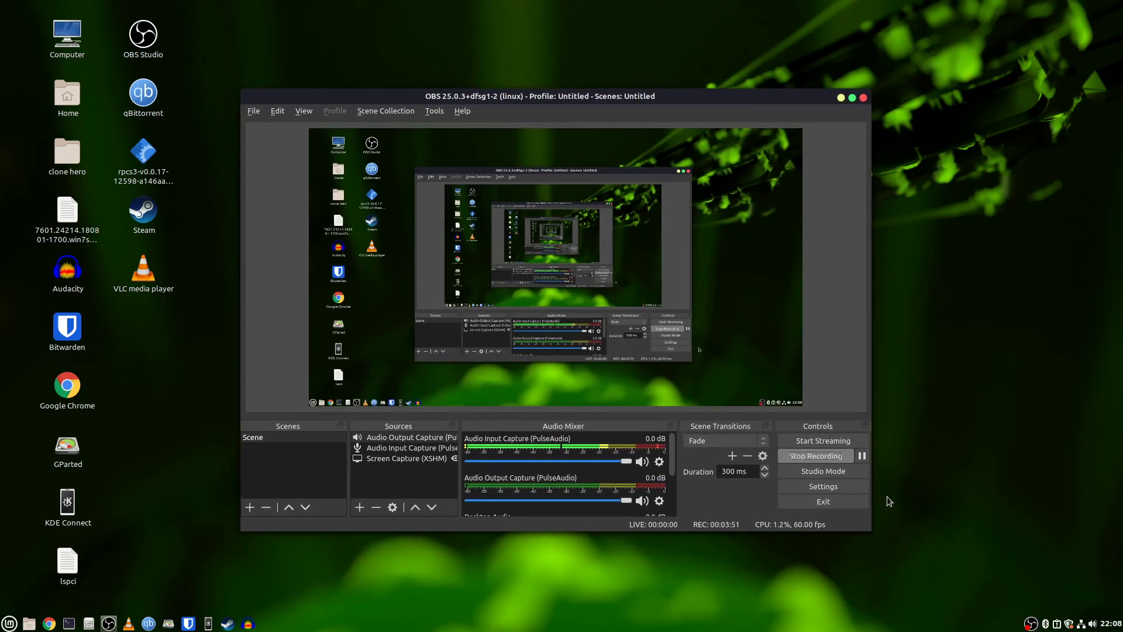